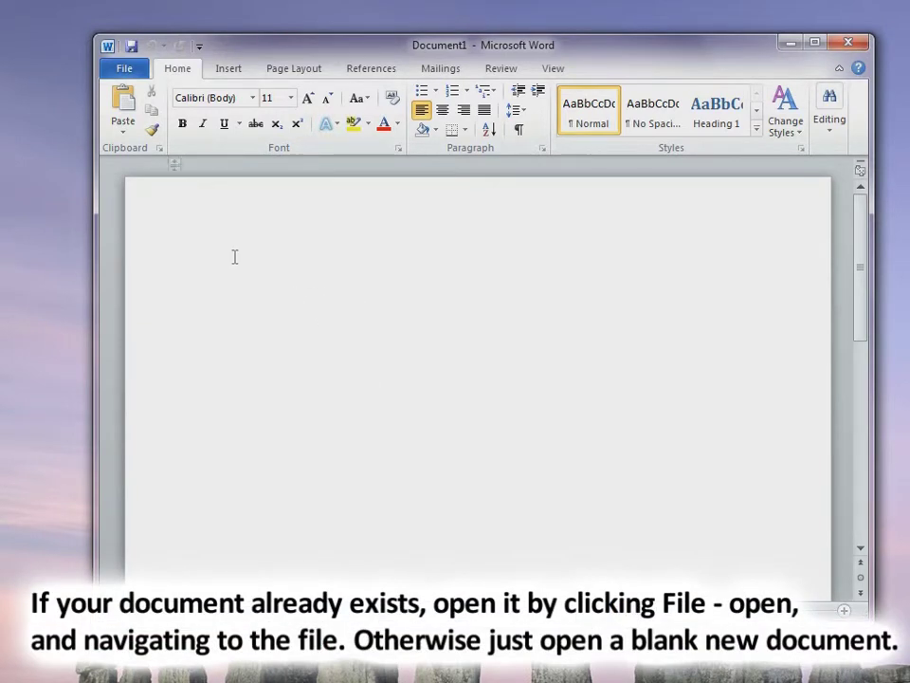
Step: Start Save As and choose Word 97-2003 Template as the file type
click(127, 74)
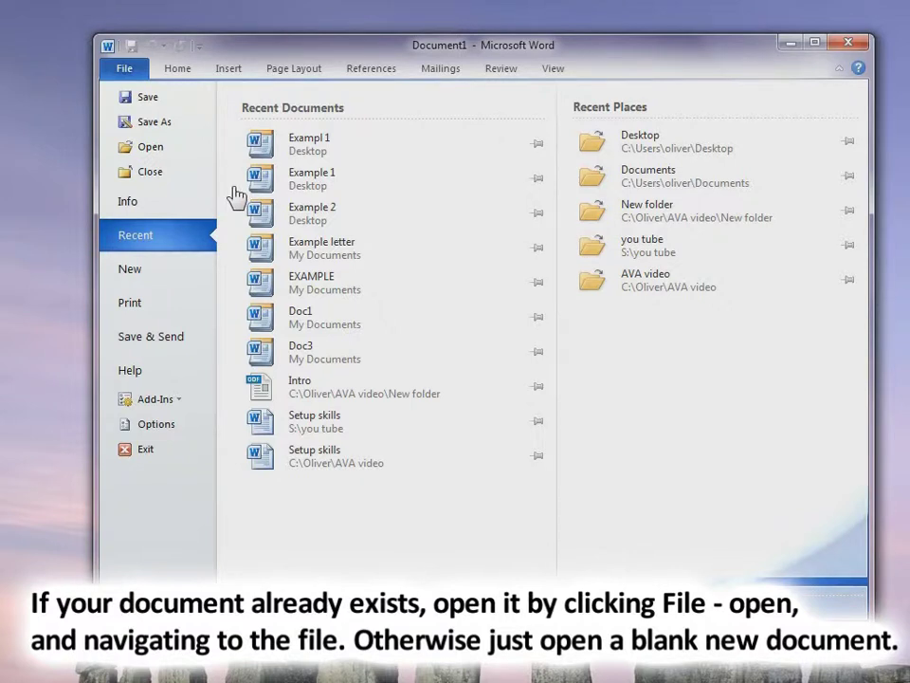
click(179, 76)
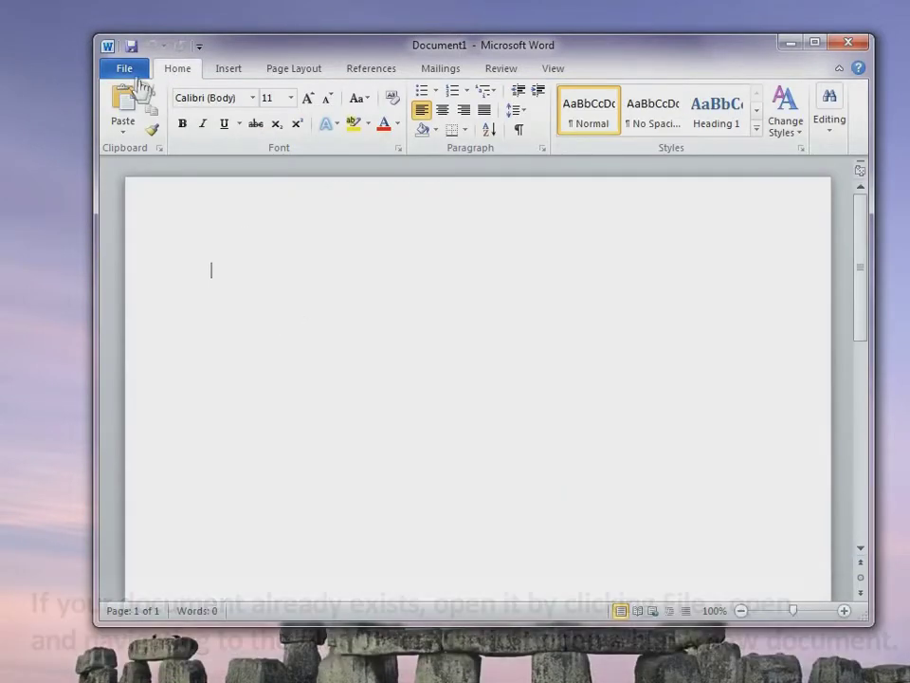
click(128, 73)
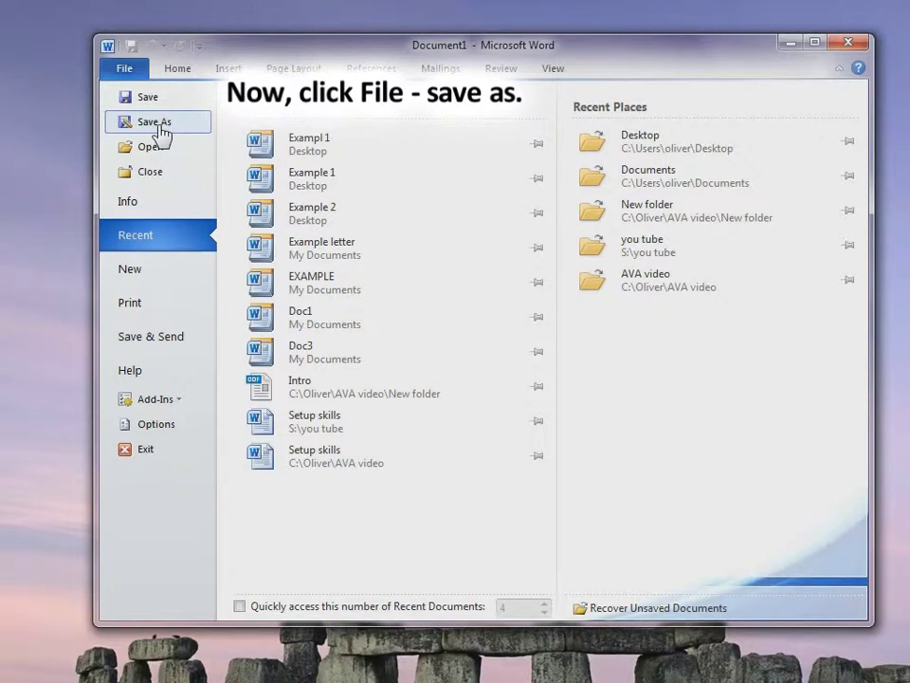
click(154, 122)
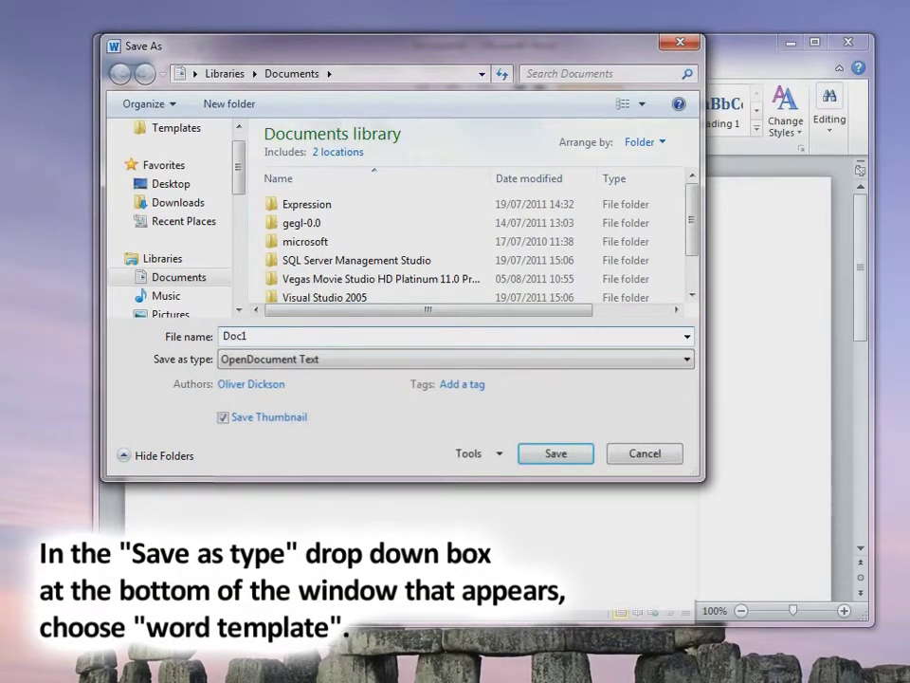
click(318, 360)
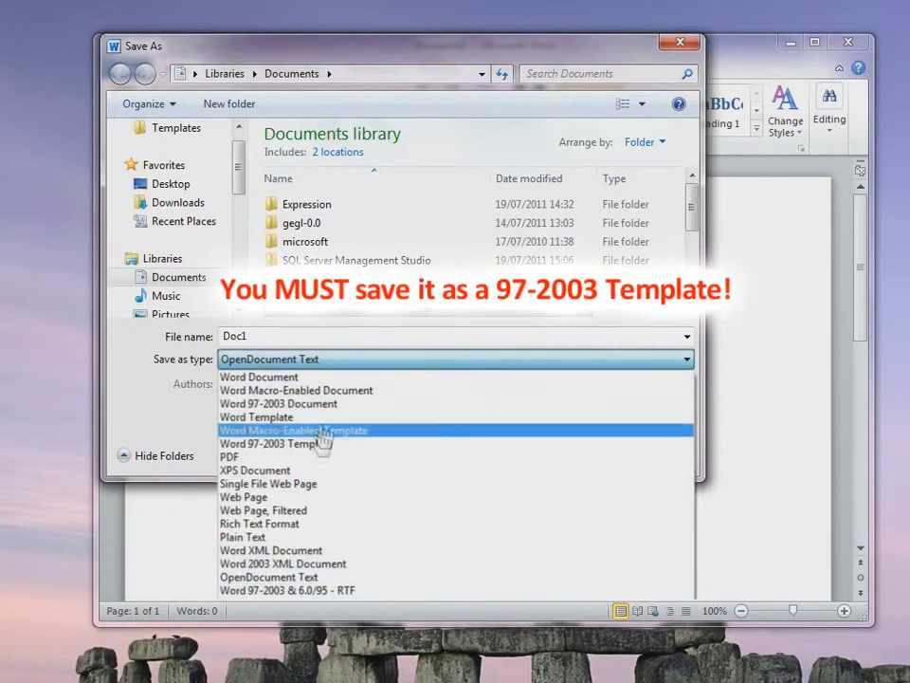
click(322, 465)
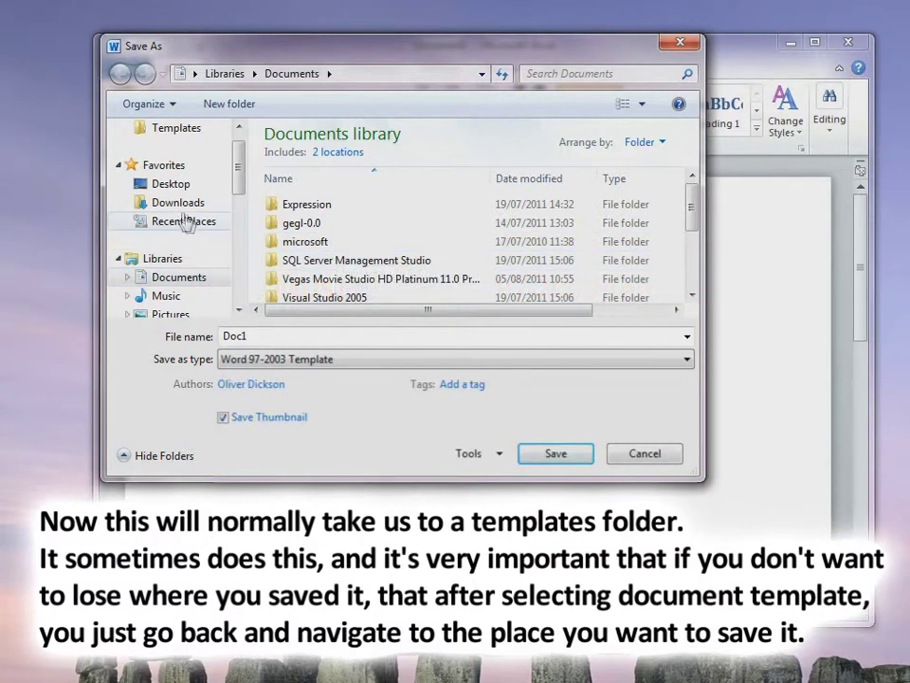
Step: Save it to the Desktop under the name 'example 1'
click(172, 185)
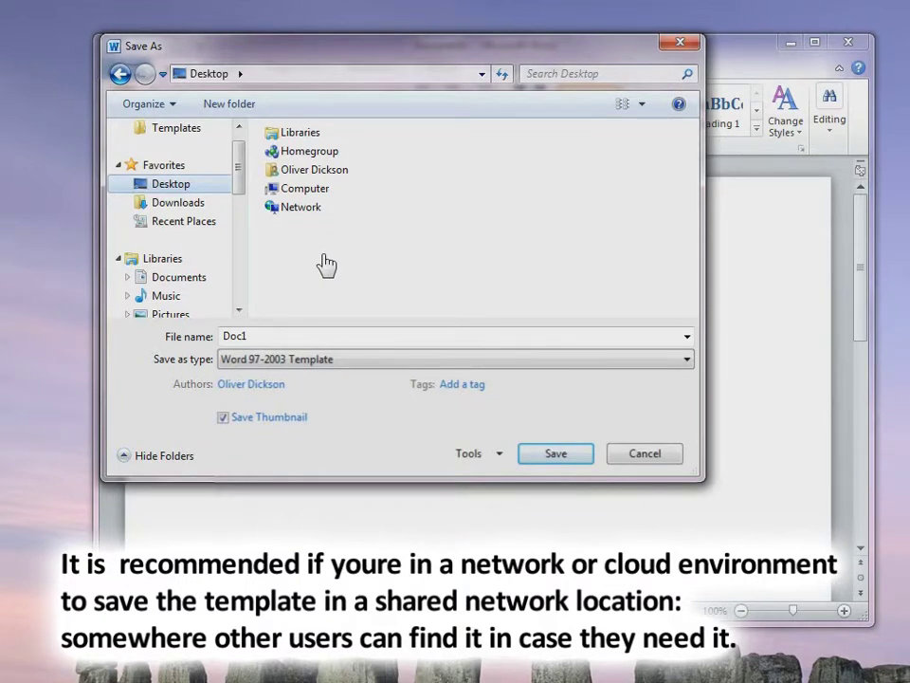
click(223, 337)
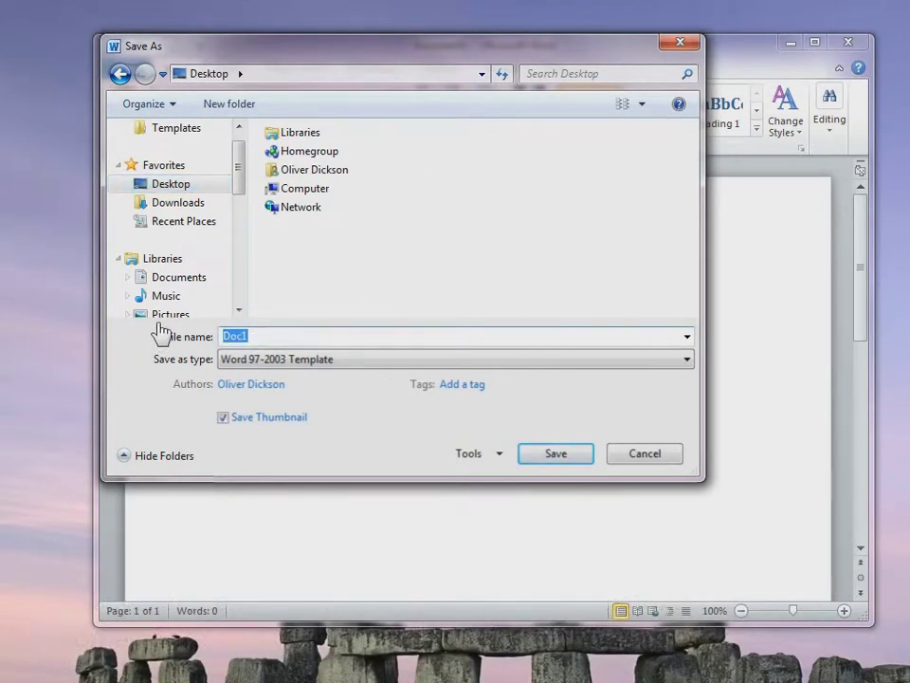
text(example 1)
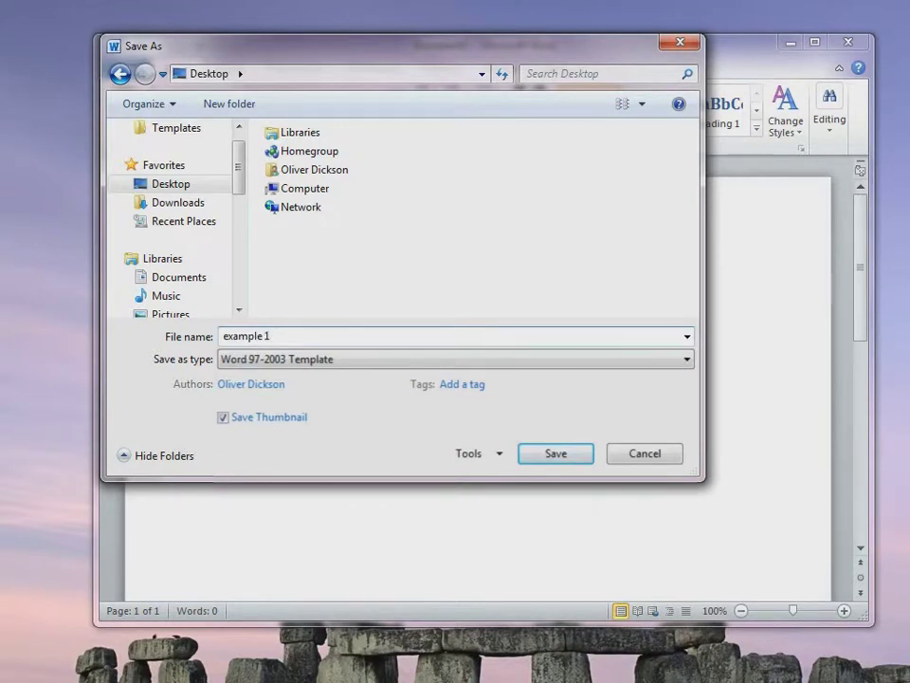
key(Return)
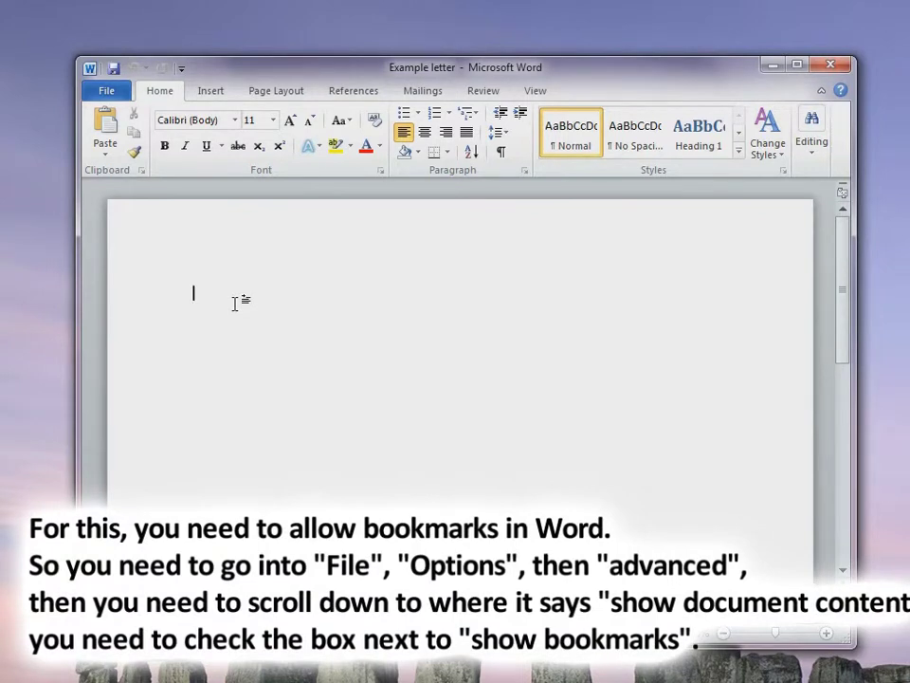
Step: Enable Show bookmarks under Word's Advanced options and return to the template
click(110, 91)
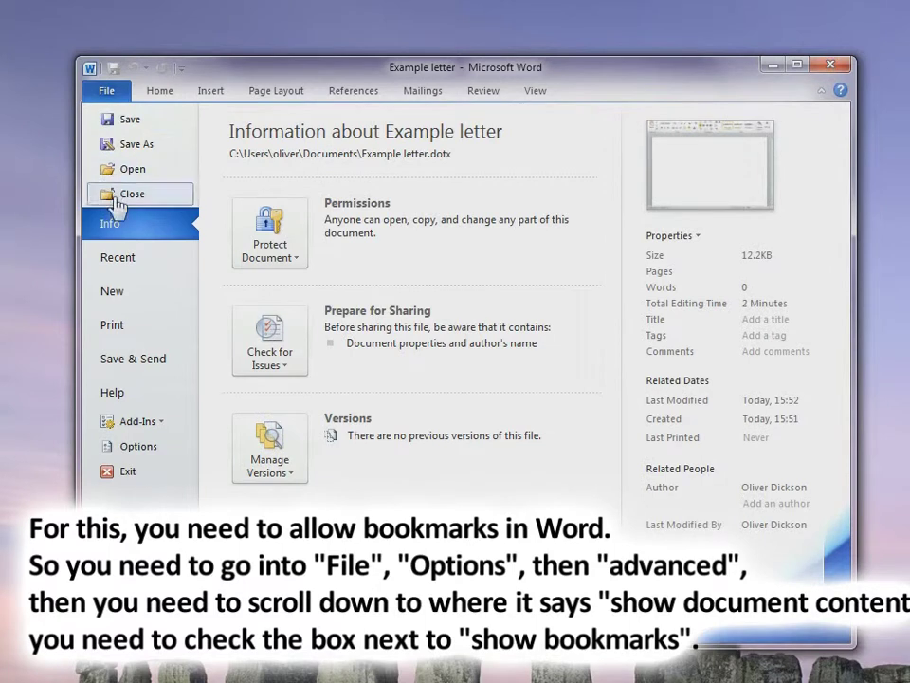
click(140, 446)
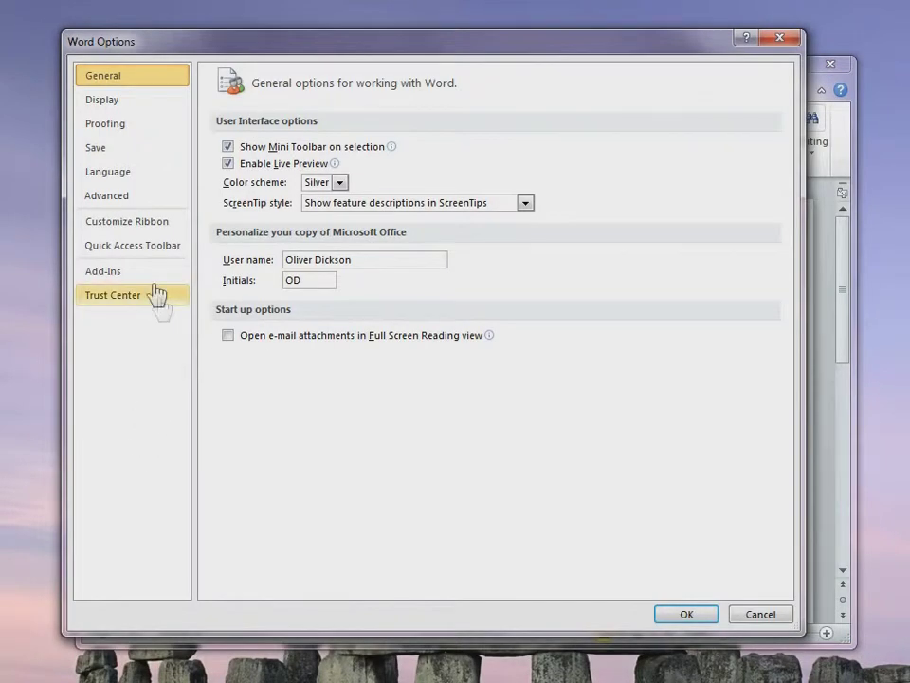
click(112, 201)
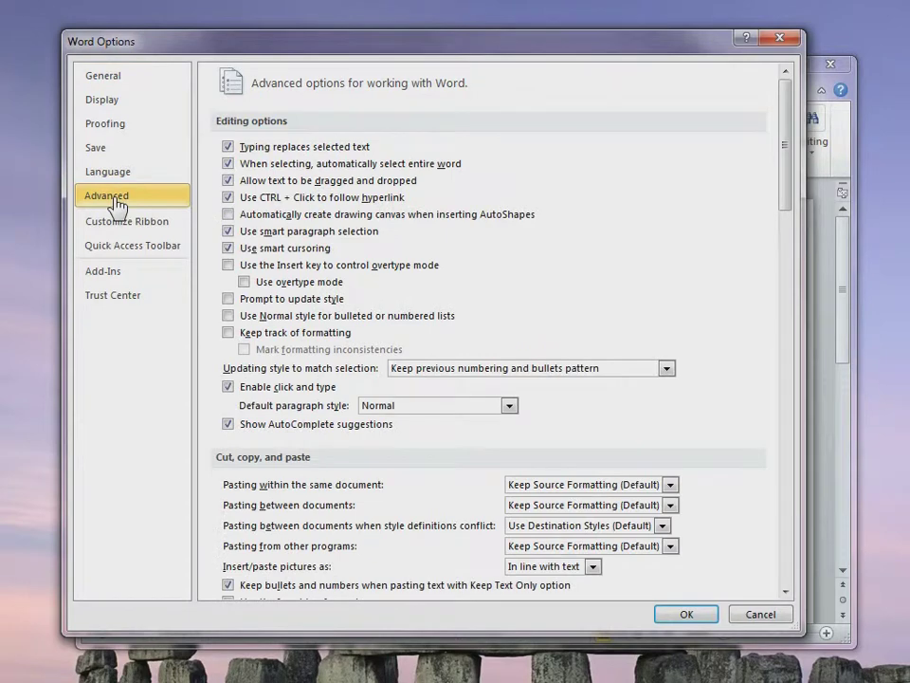
scroll(554, 249, down, 10)
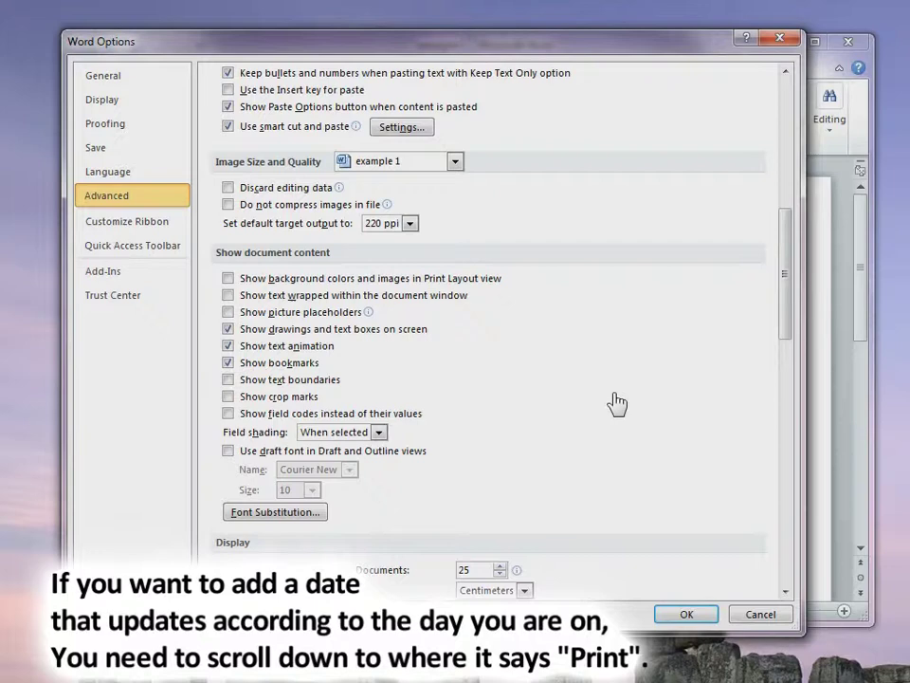
scroll(605, 396, down, 9)
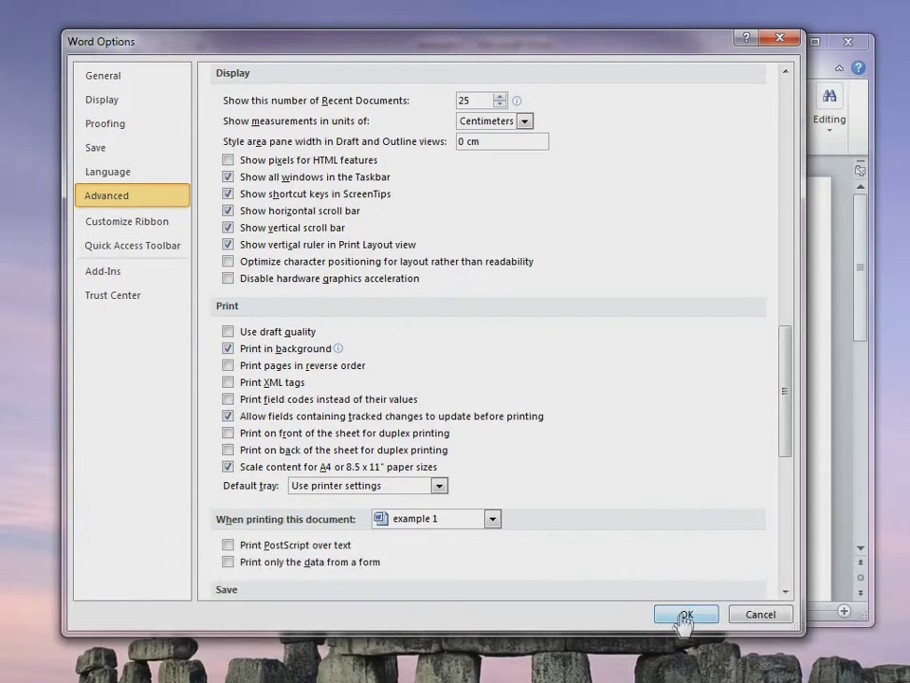
click(683, 622)
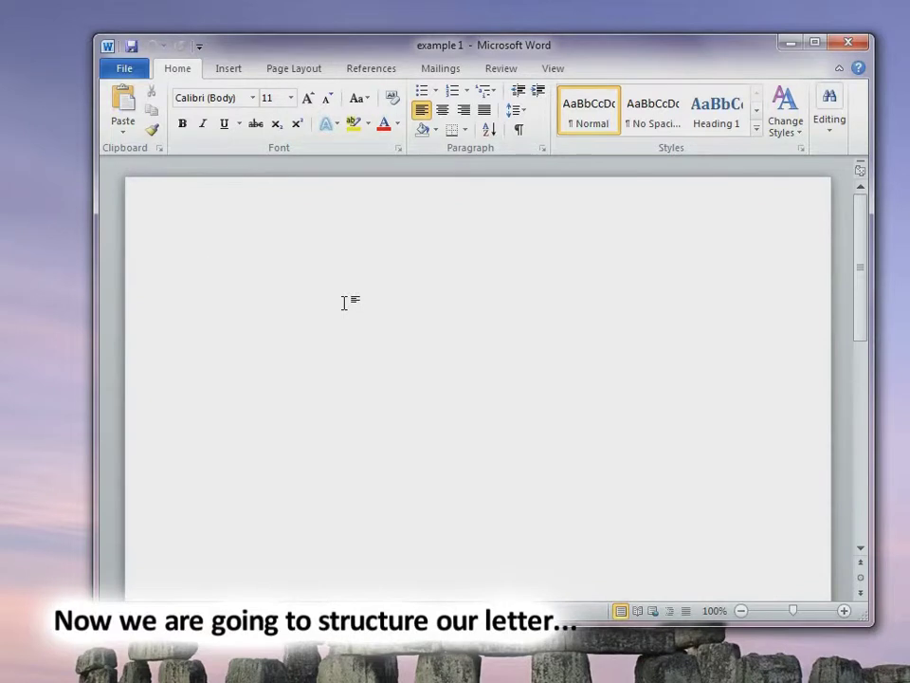
Step: Replace a typed DATE placeholder with an auto-updating 'Friday, 05 August 2011' date field
text(D)
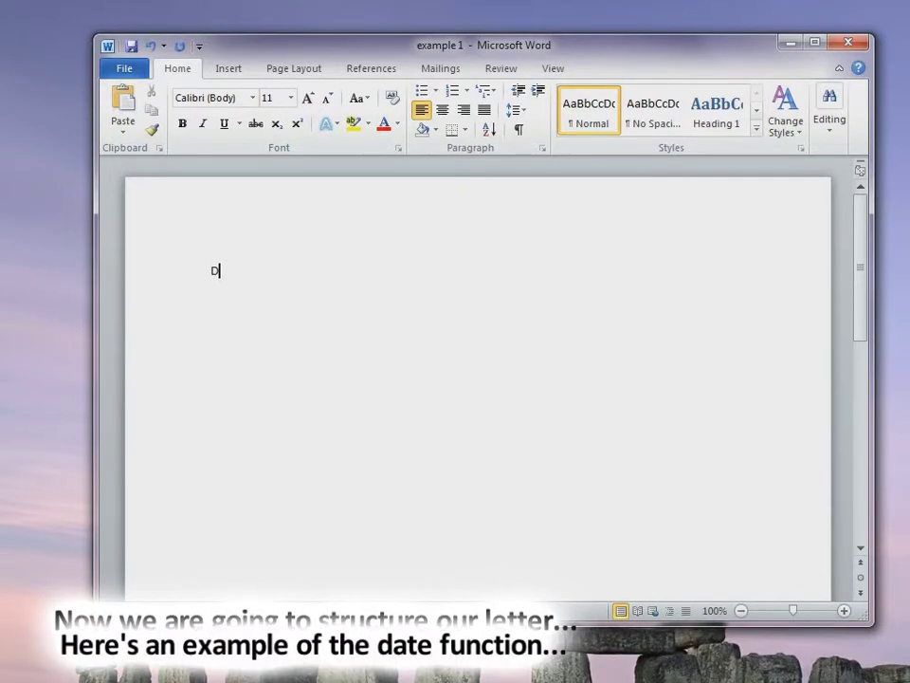
text(ATE)
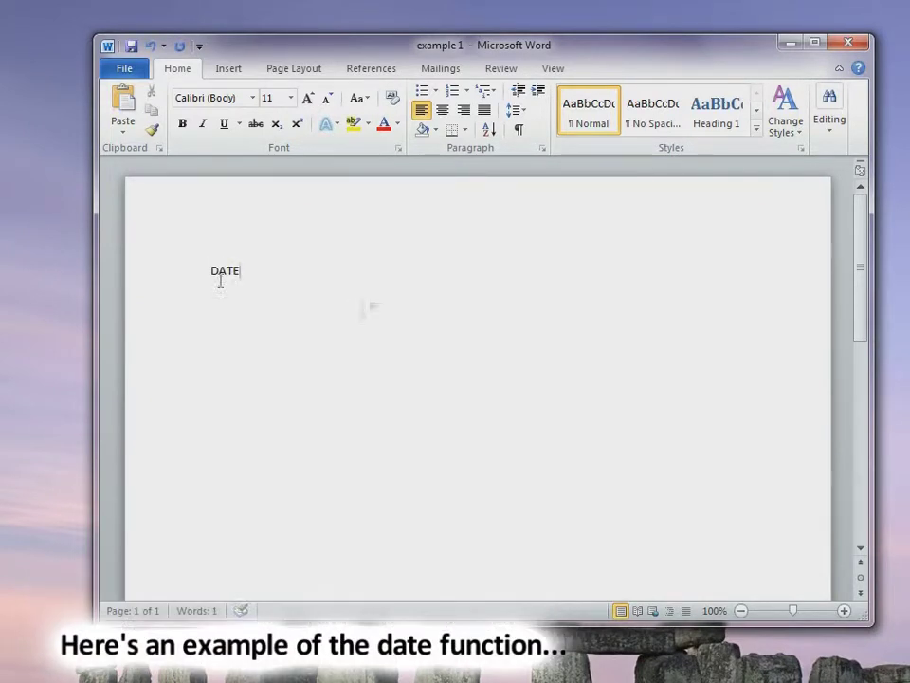
drag(258, 281, 209, 284)
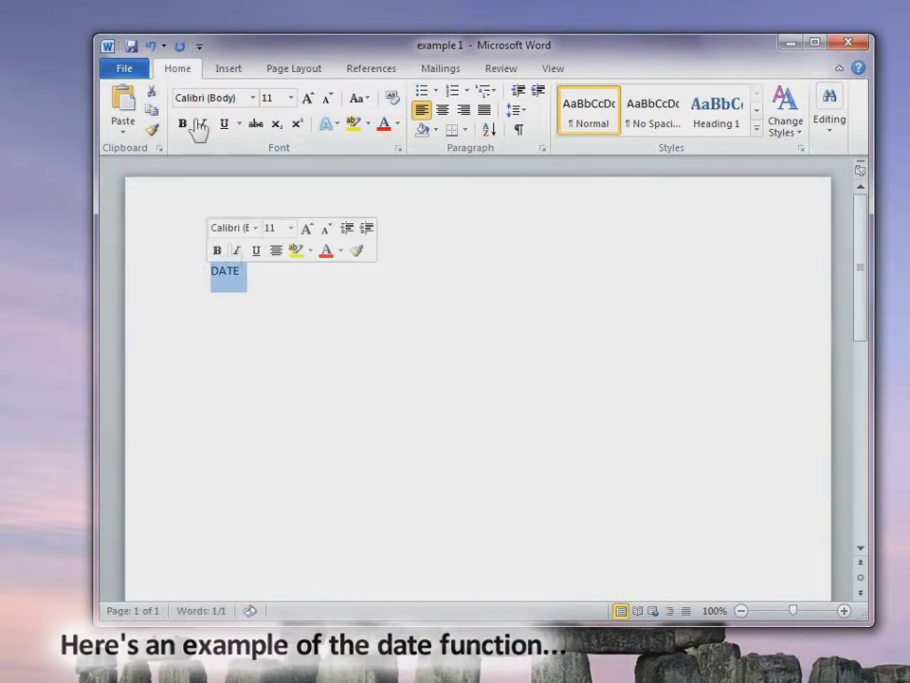
click(226, 72)
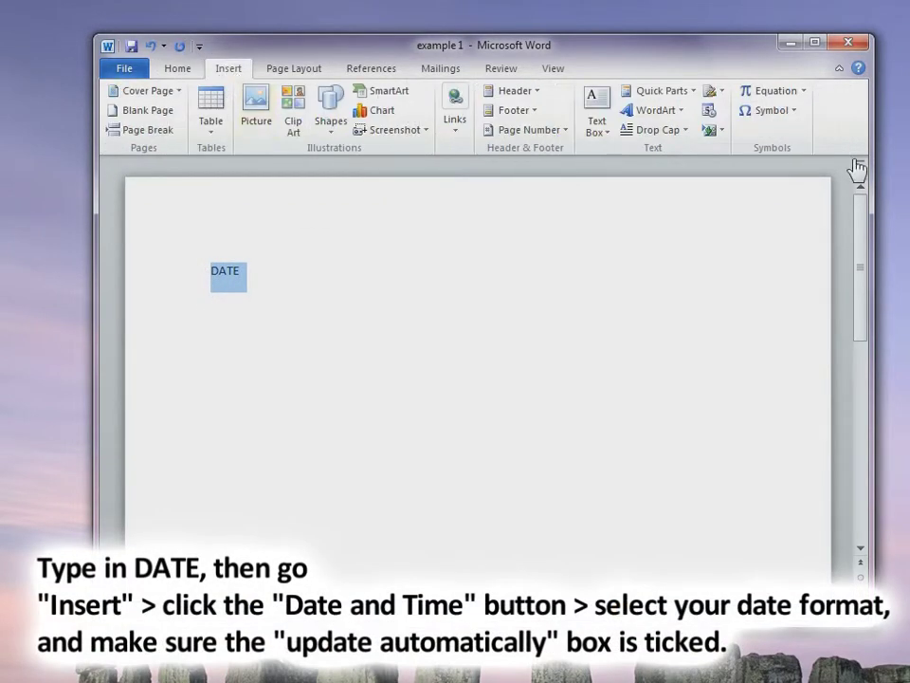
click(709, 113)
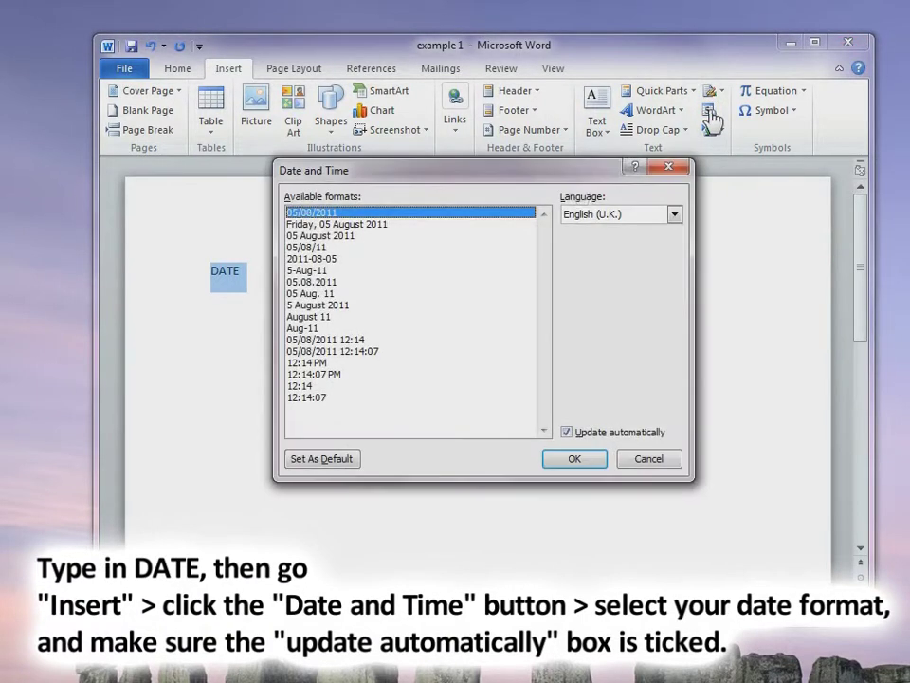
click(355, 226)
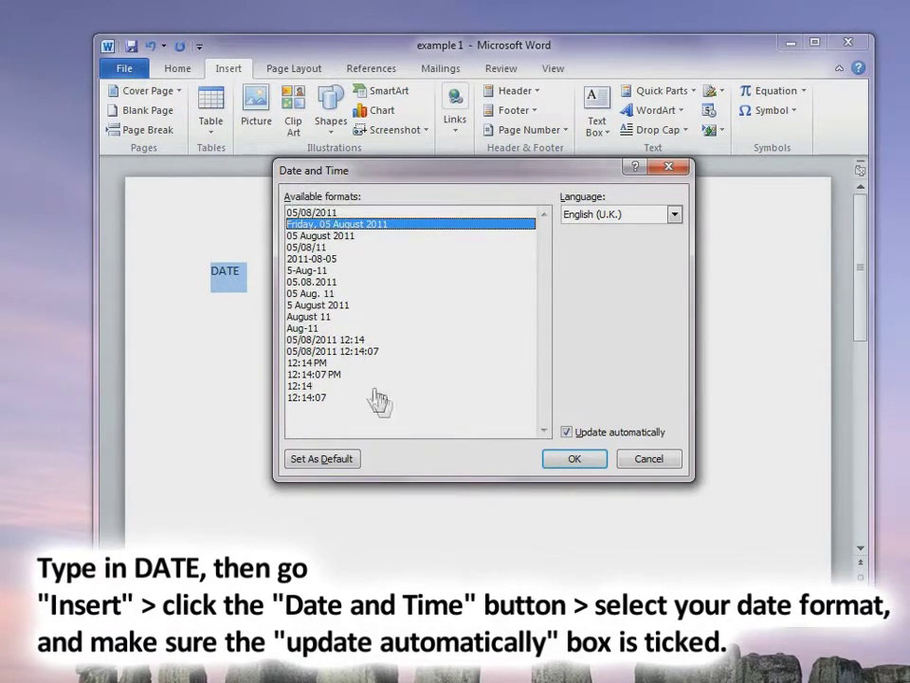
click(567, 432)
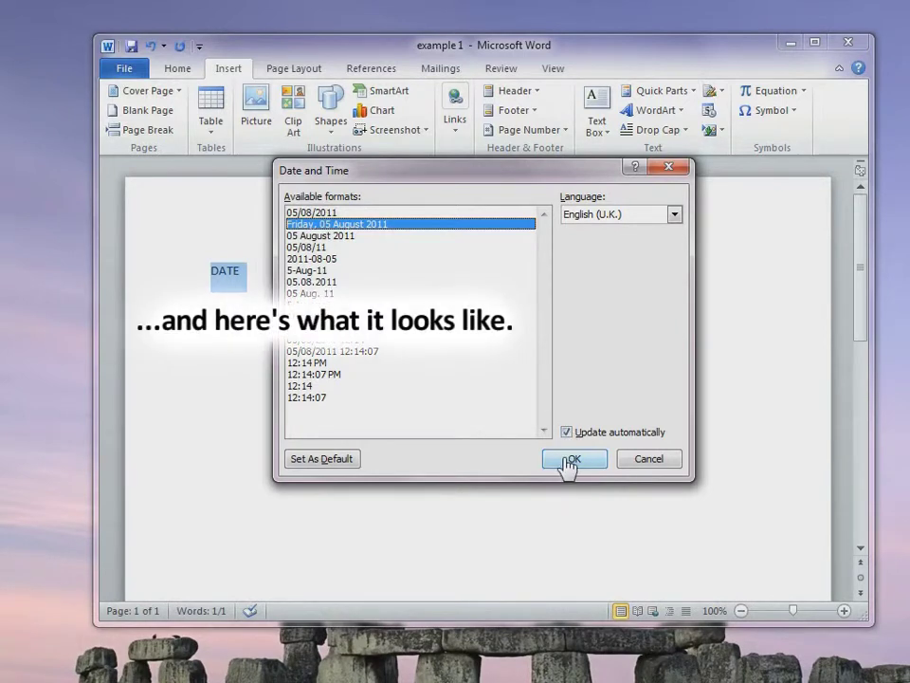
click(569, 460)
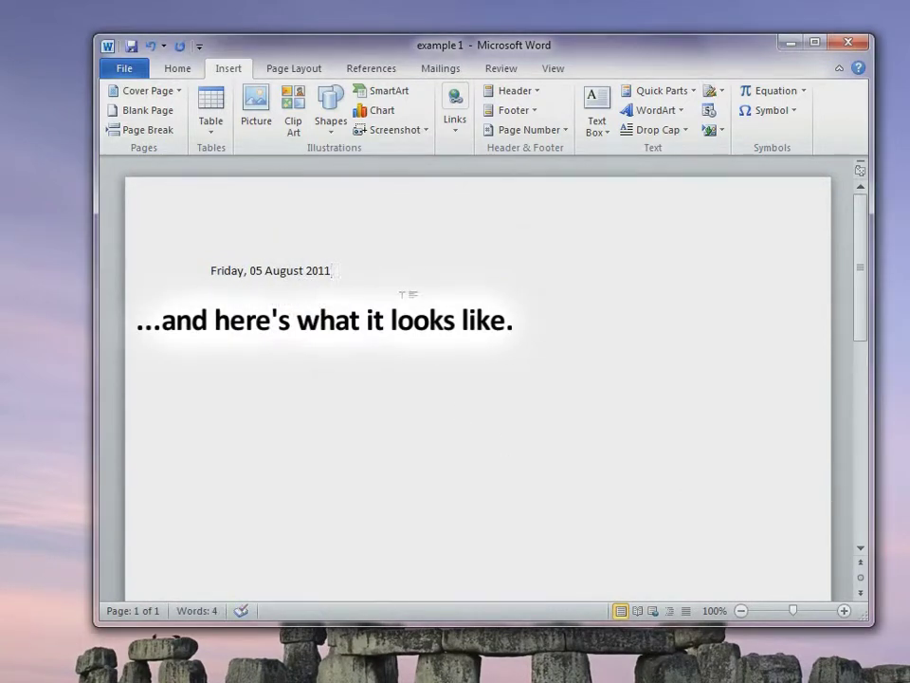
click(299, 272)
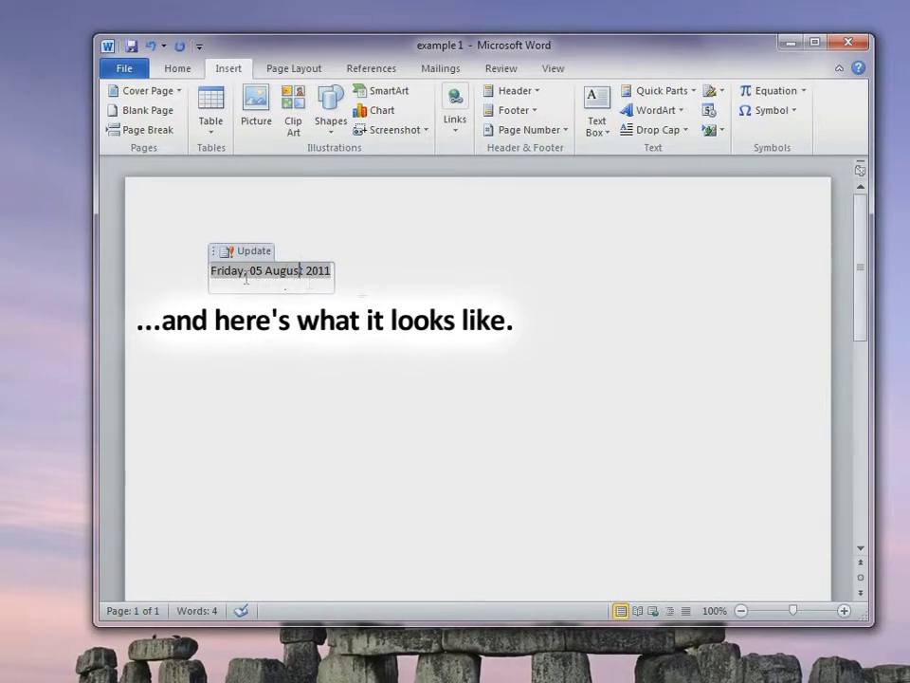
click(383, 274)
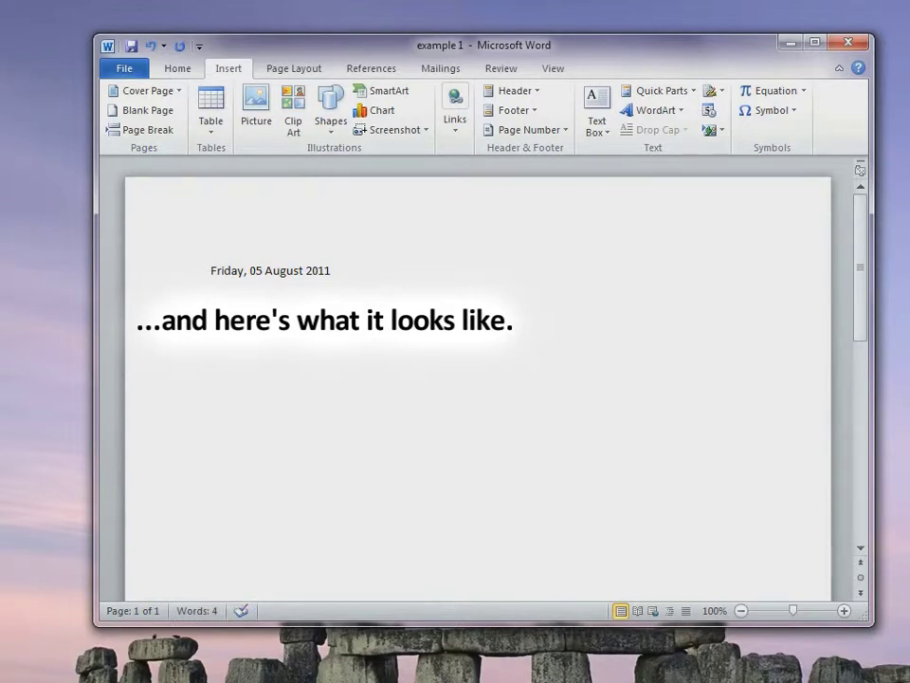
Step: Type 'To FIRSTNAME' on a new line below the date and select FIRSTNAME
key(Return)
key(Return)
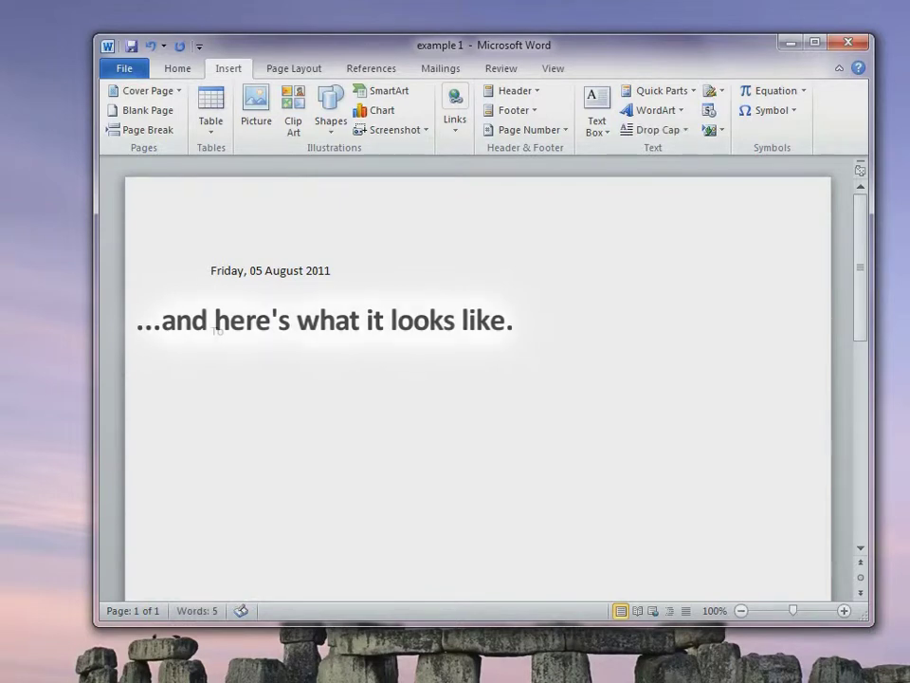
text(To FIRSN)
key(BackSpace)
text(TNAME)
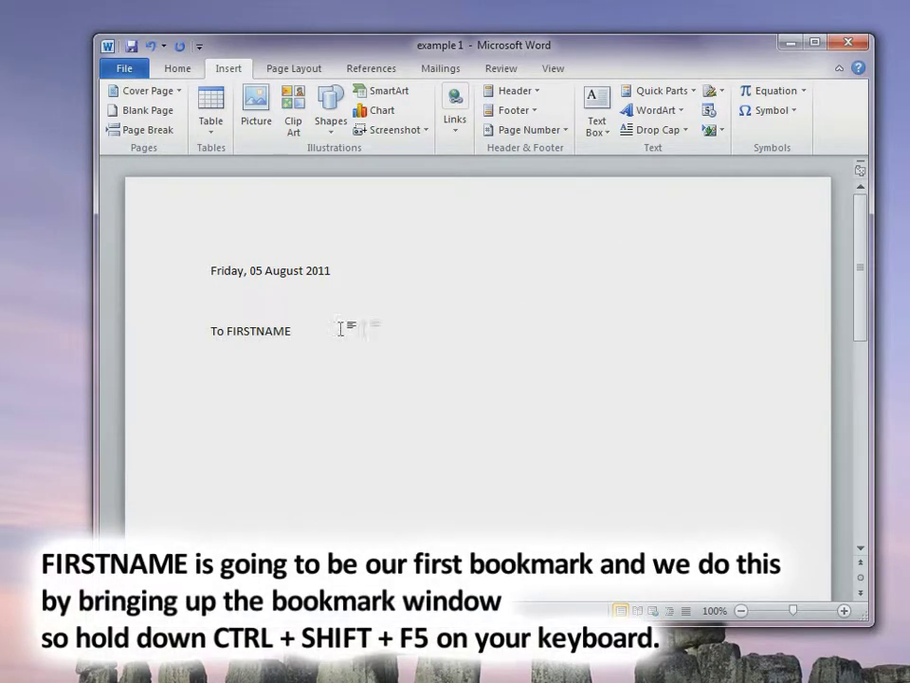
drag(299, 330, 228, 333)
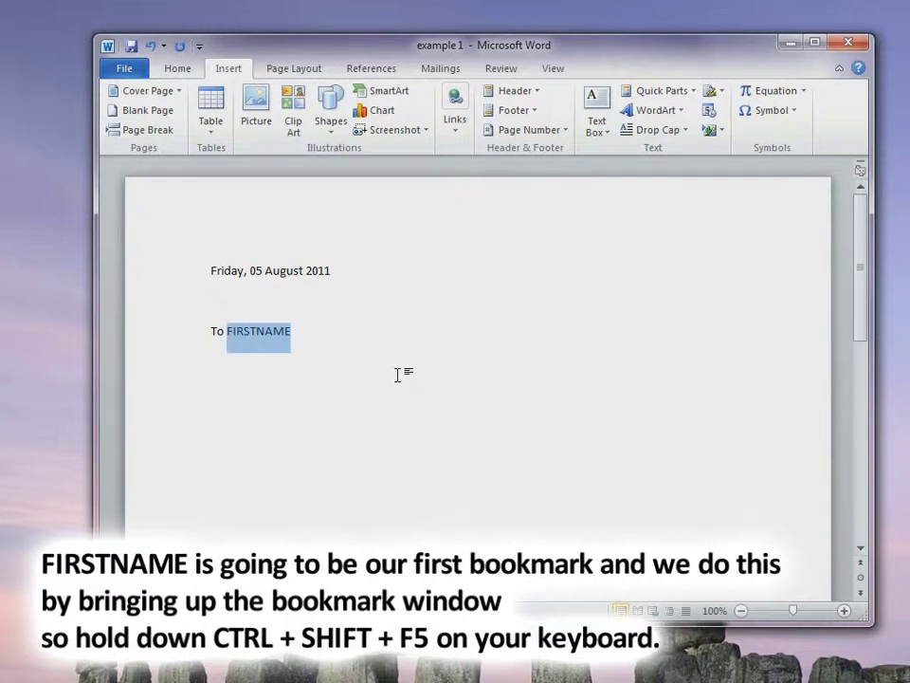
Step: Add a bookmark named FIRSTNAME on the selected word and start a new line
key(ctrl+shift+F5)
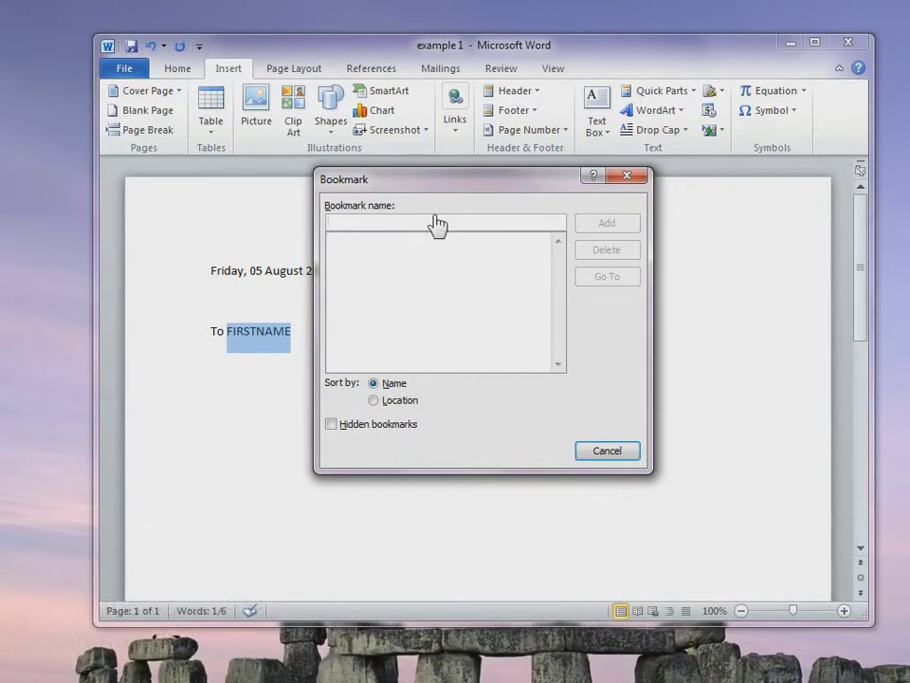
text(FIRSTNAME)
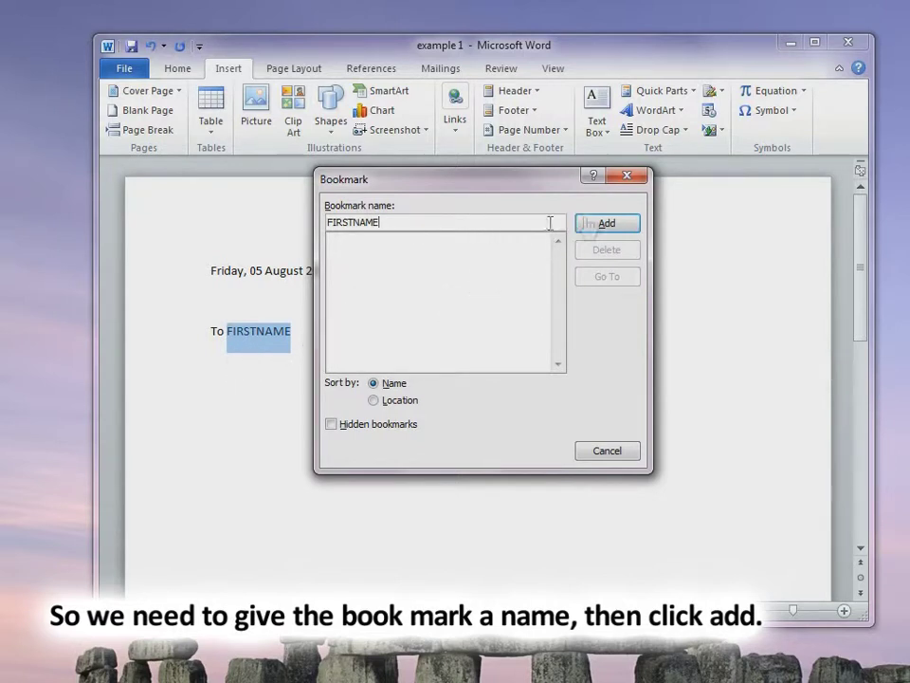
click(604, 225)
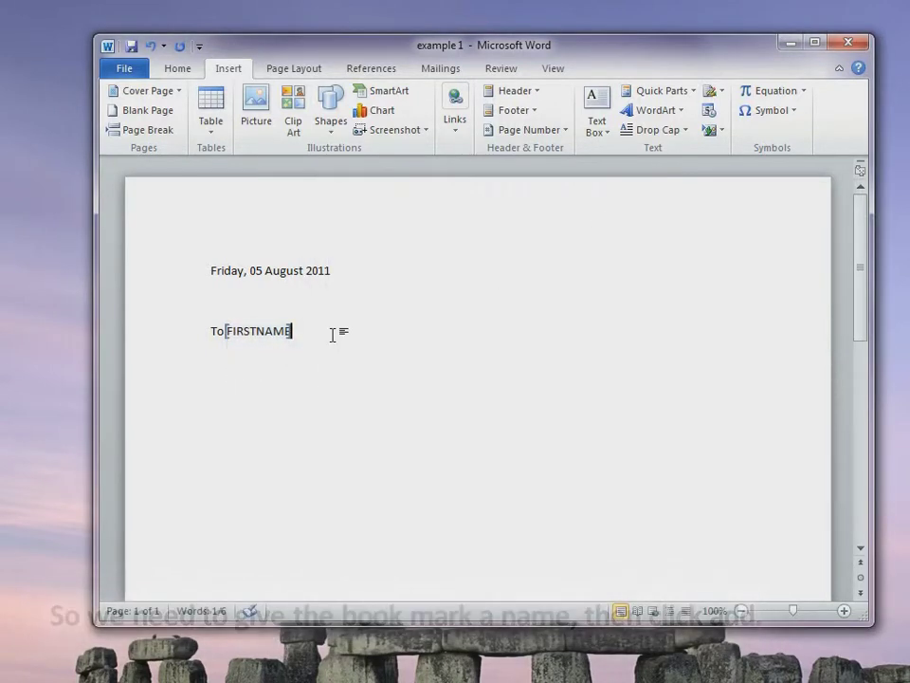
key(Return)
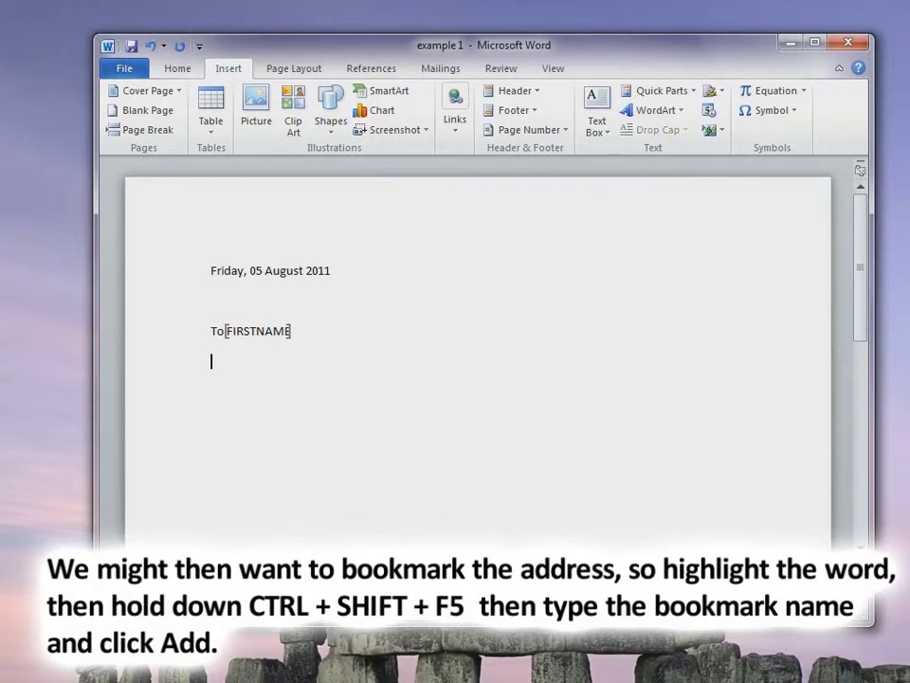
Step: Type a right-aligned 'HOME ADDRESS' line and select that text
click(185, 72)
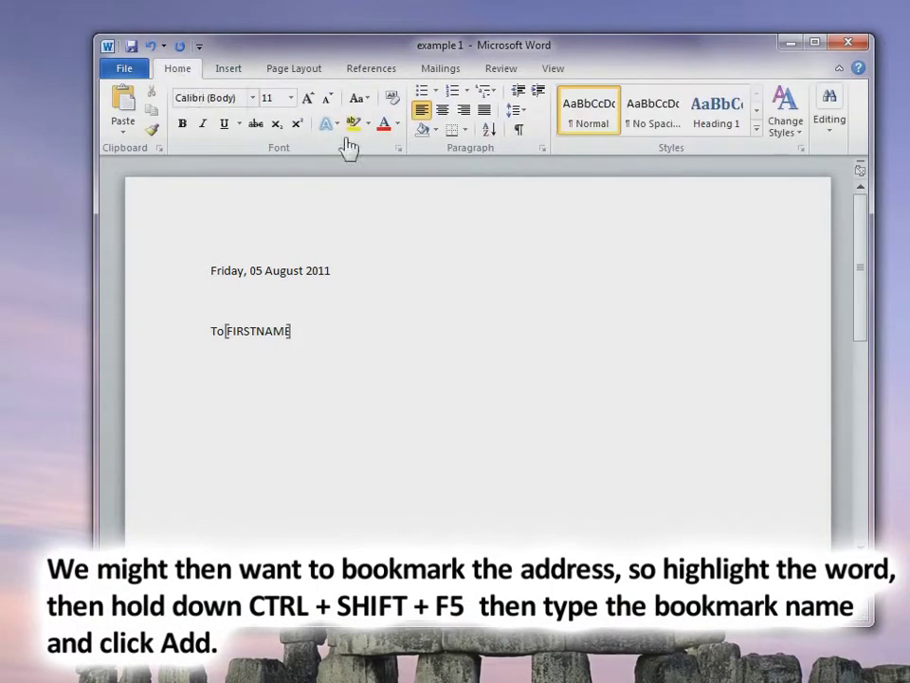
click(464, 110)
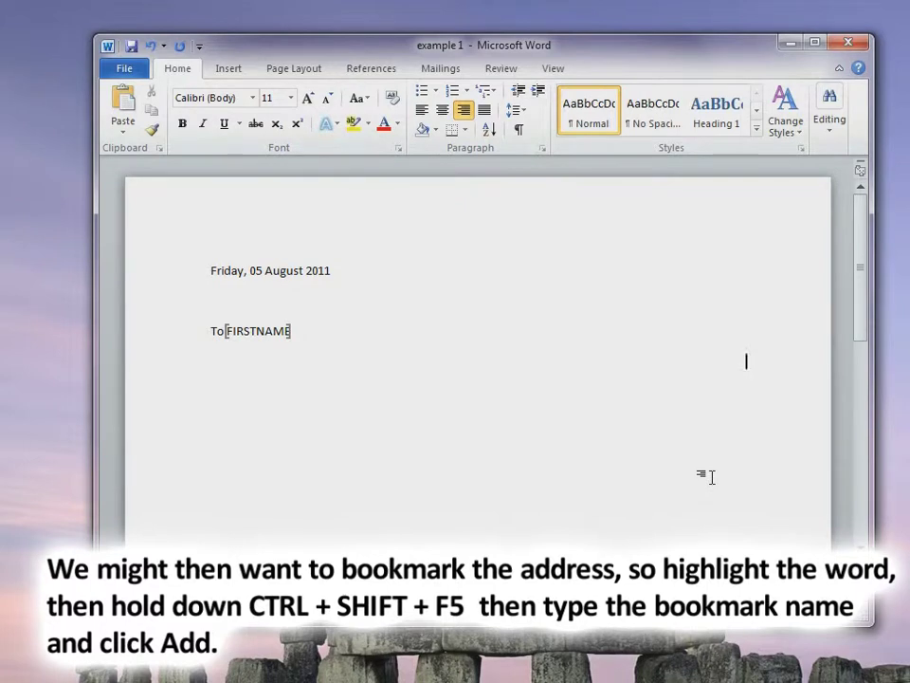
text(HOME)
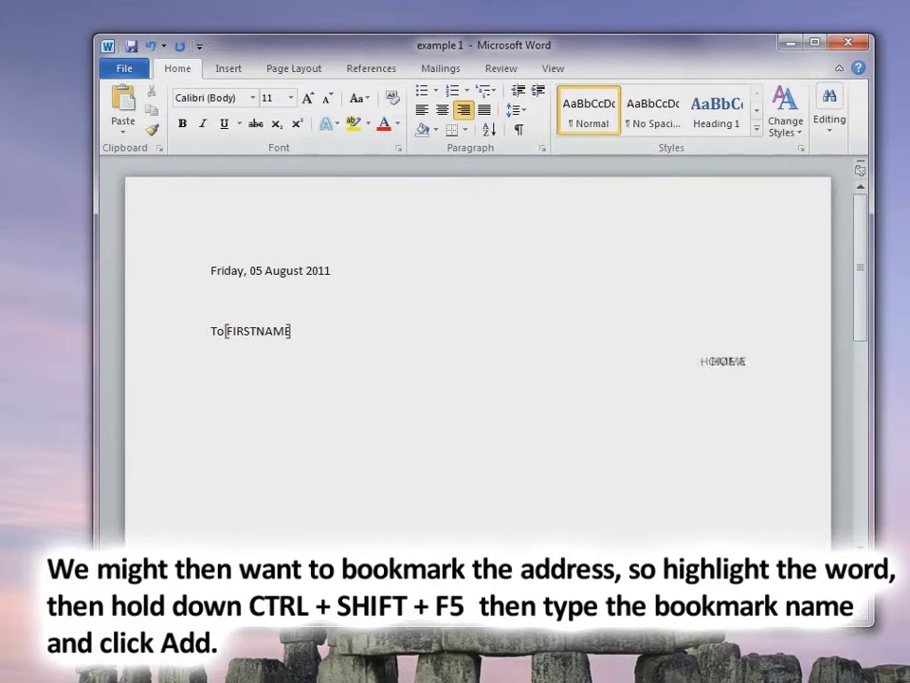
text( ADDRESS)
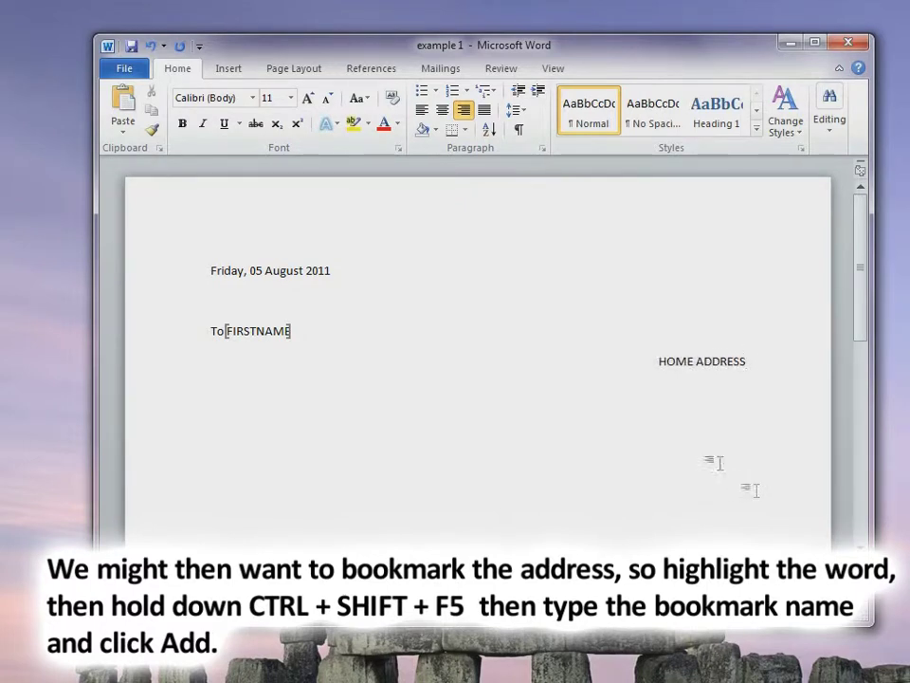
drag(659, 363, 767, 357)
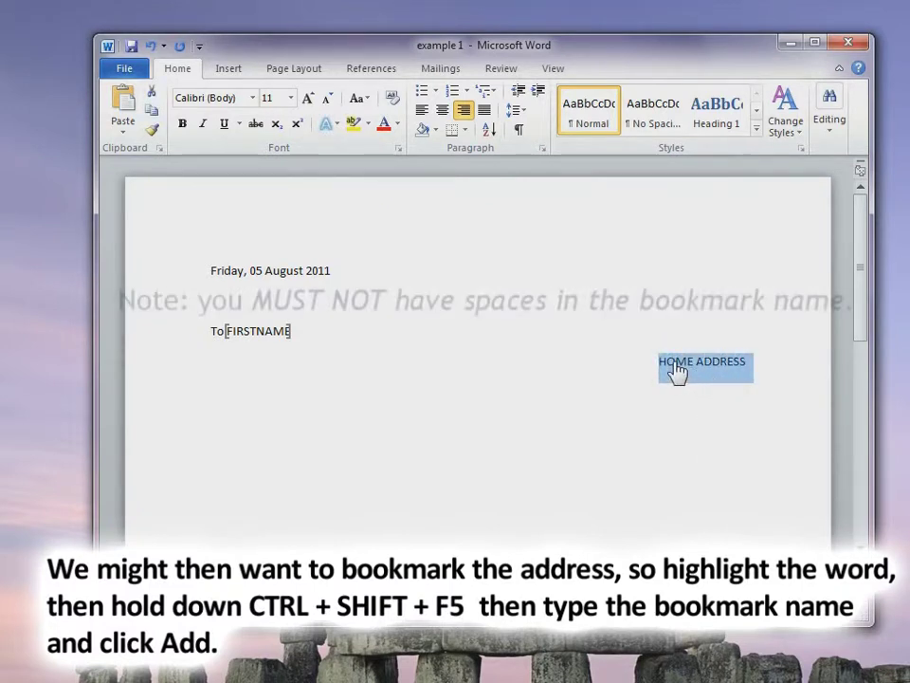
Step: Add a bookmark named ADDRESS around the selected HOME ADDRESS text
key(ctrl+shift+F5)
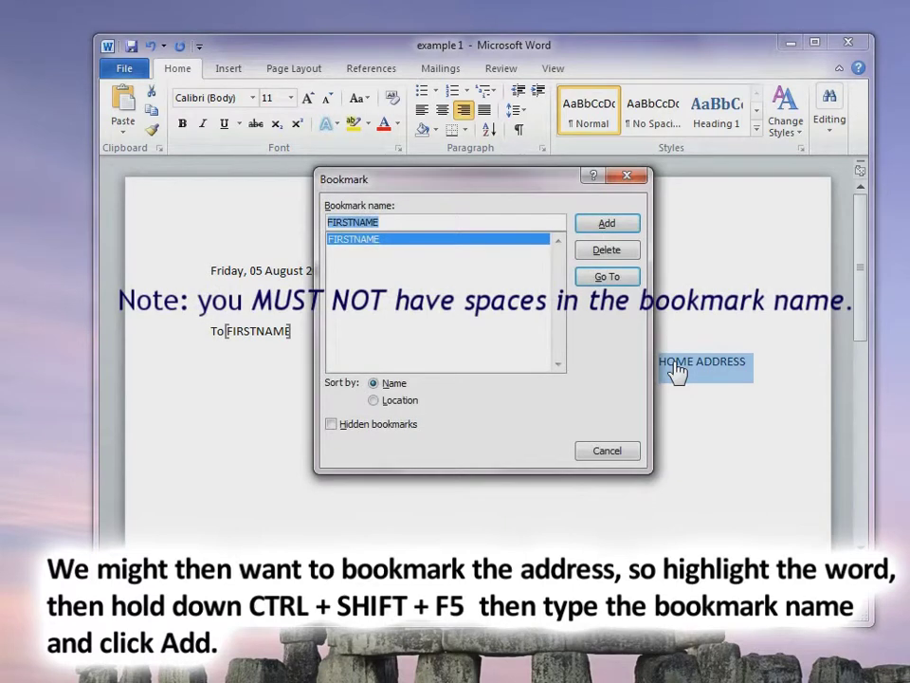
text(ADDRESS)
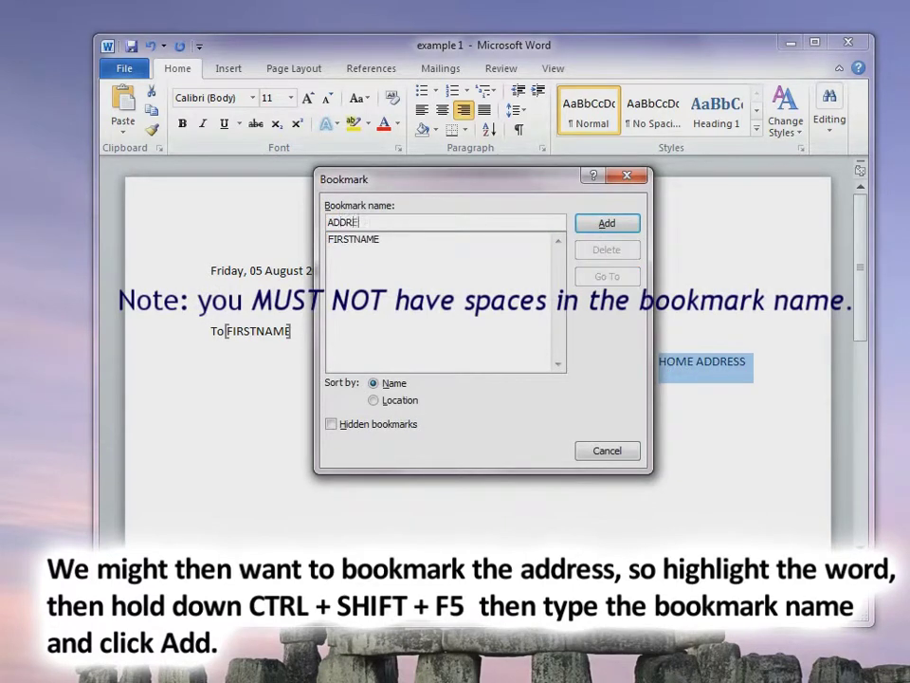
click(606, 223)
click(779, 388)
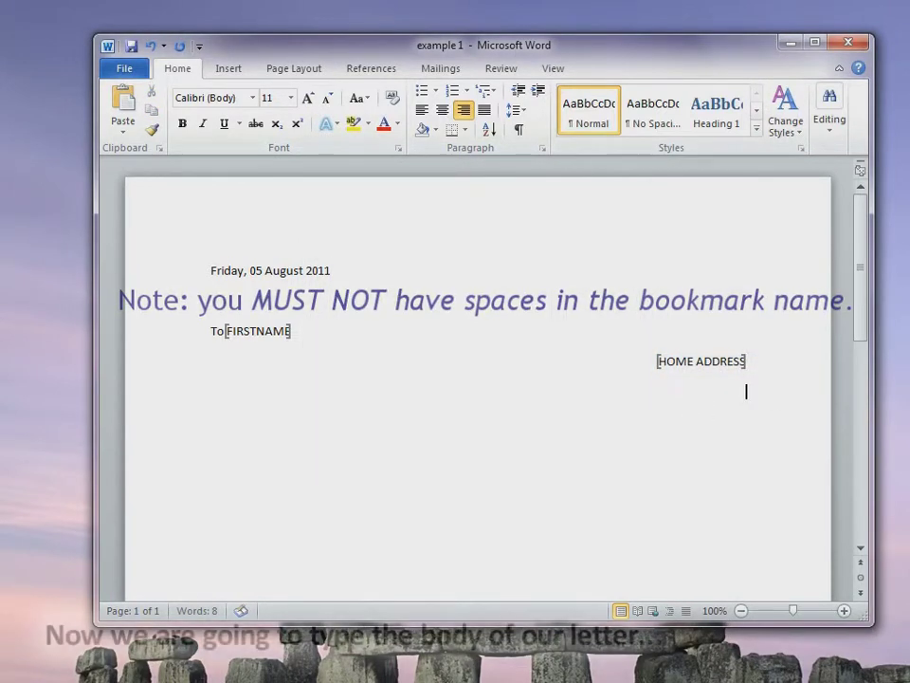
Step: Type the left-aligned body 'We are writing to inform you...' and the sign-off 'Sincerely...'
click(421, 111)
text(We are writing)
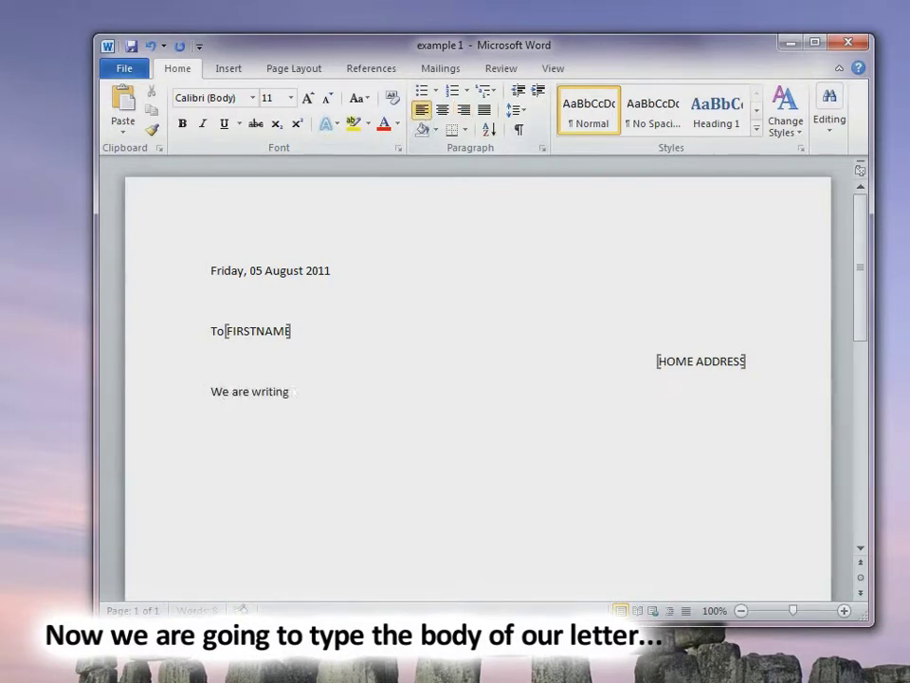
text( to inform you.)
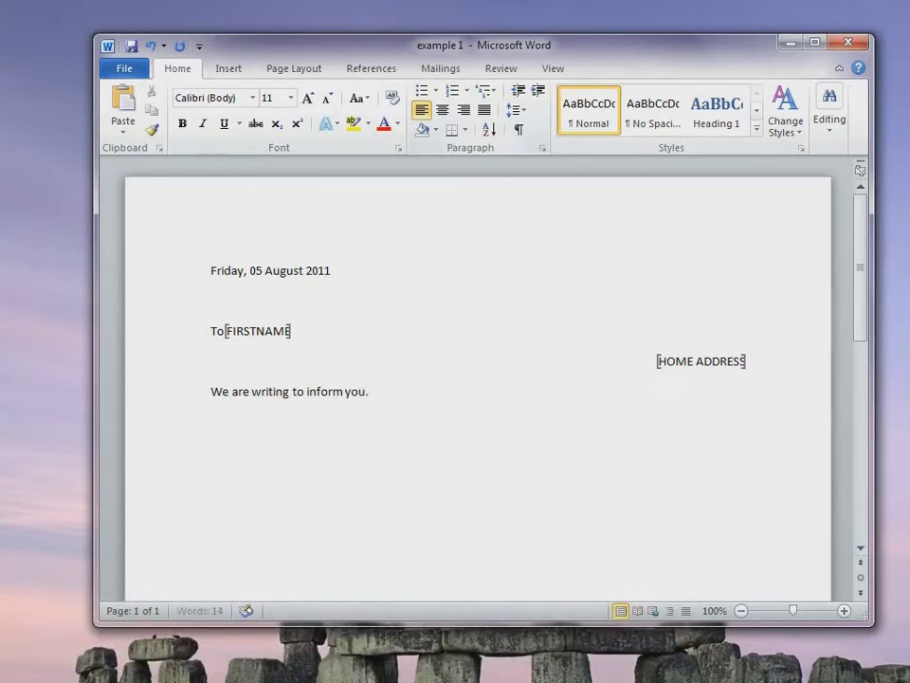
text(..  Sincerely...)
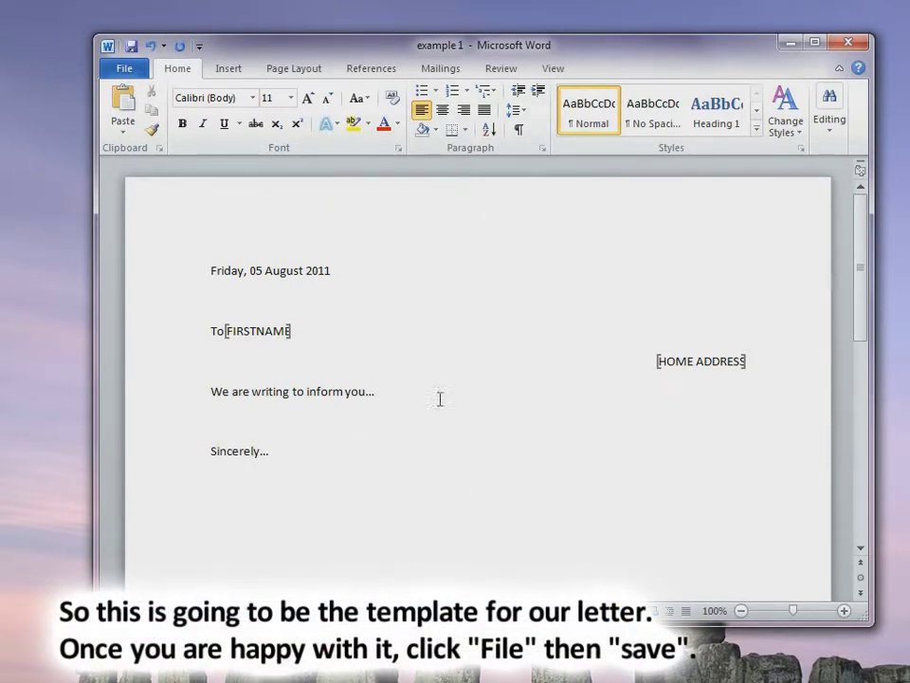
click(135, 76)
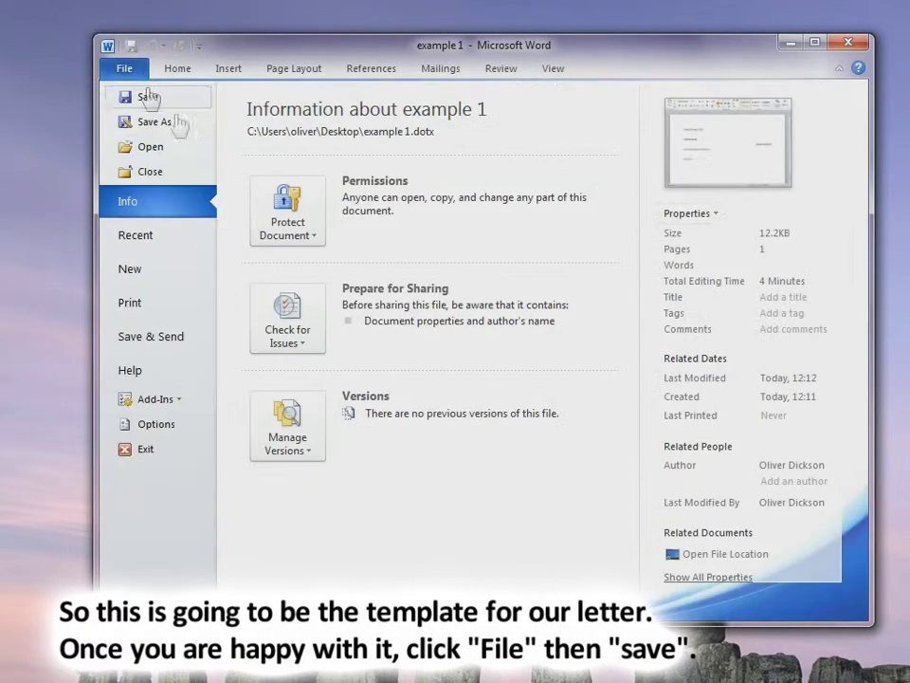
Step: Save the example 1 template and move the caret to the letter's end
click(126, 95)
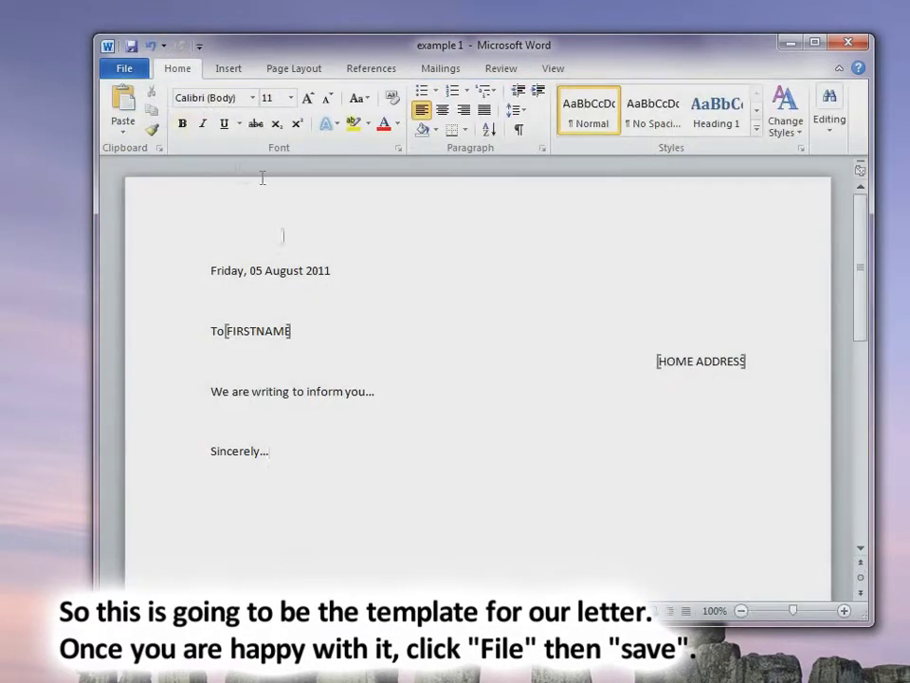
click(300, 278)
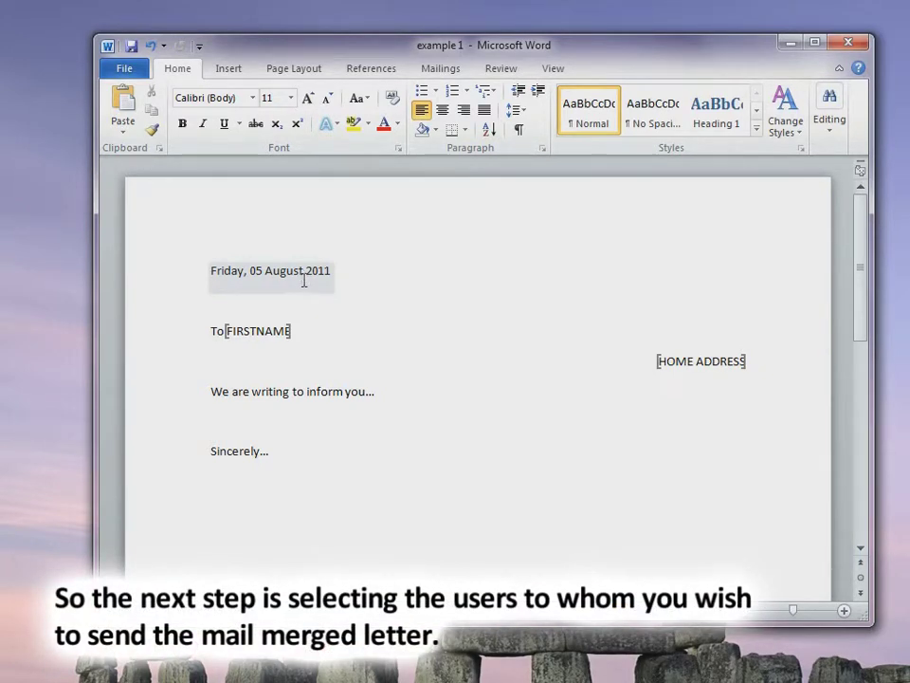
key(ctrl+End)
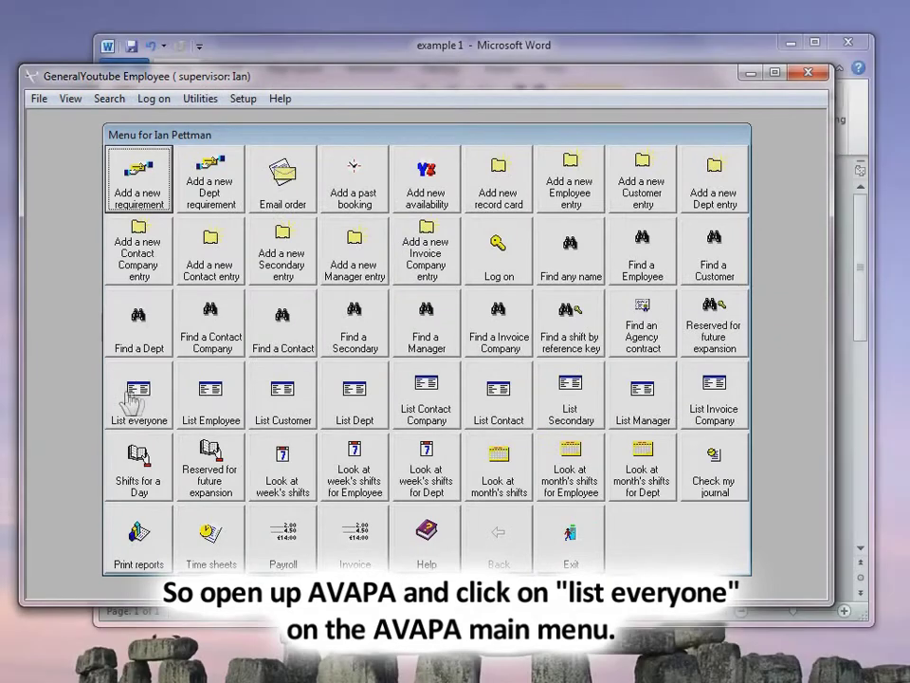
click(135, 398)
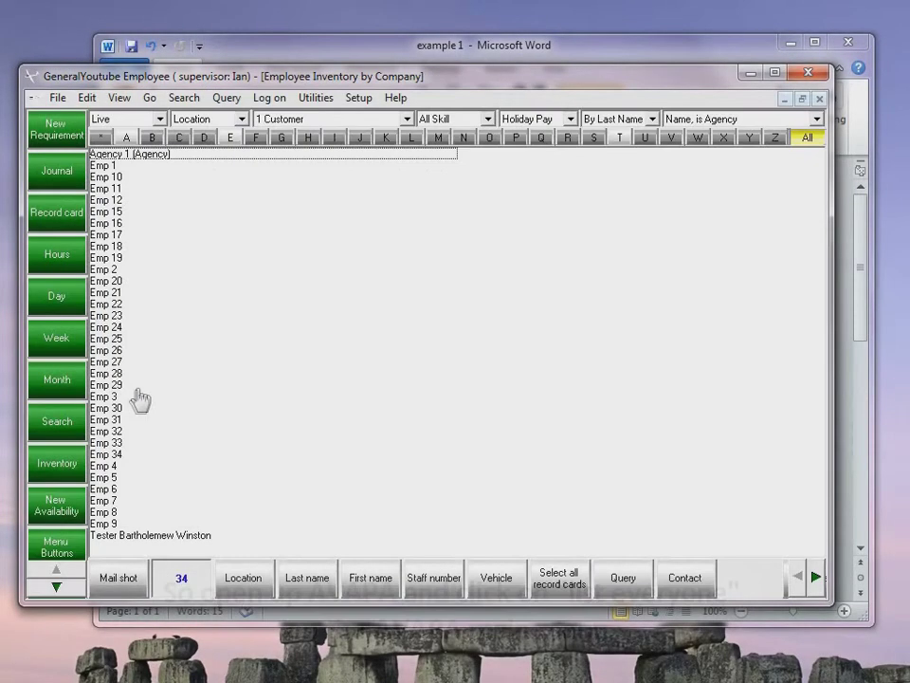
click(149, 537)
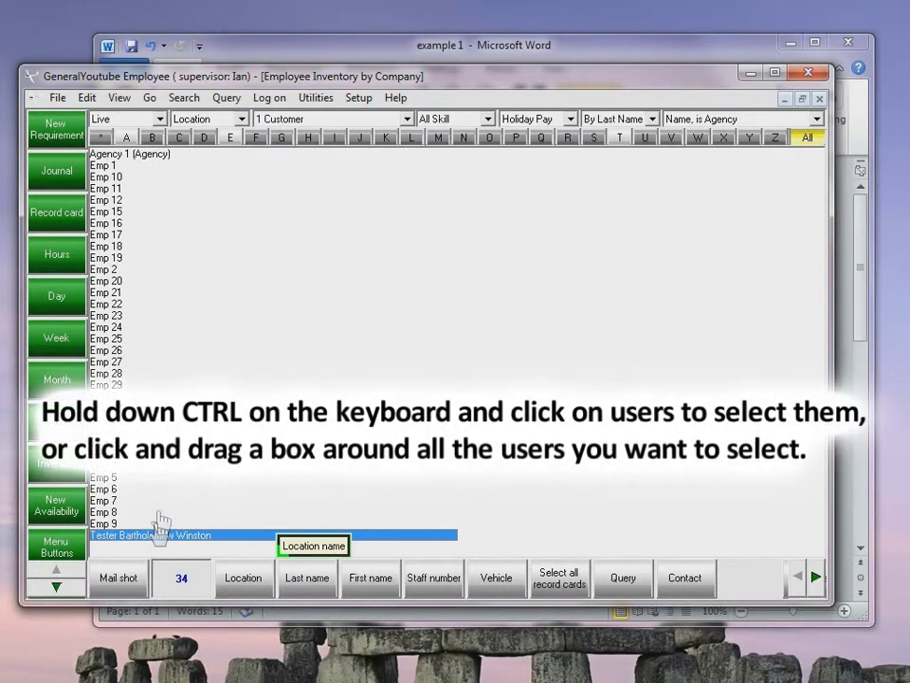
ctrl+click(142, 327)
ctrl+click(142, 338)
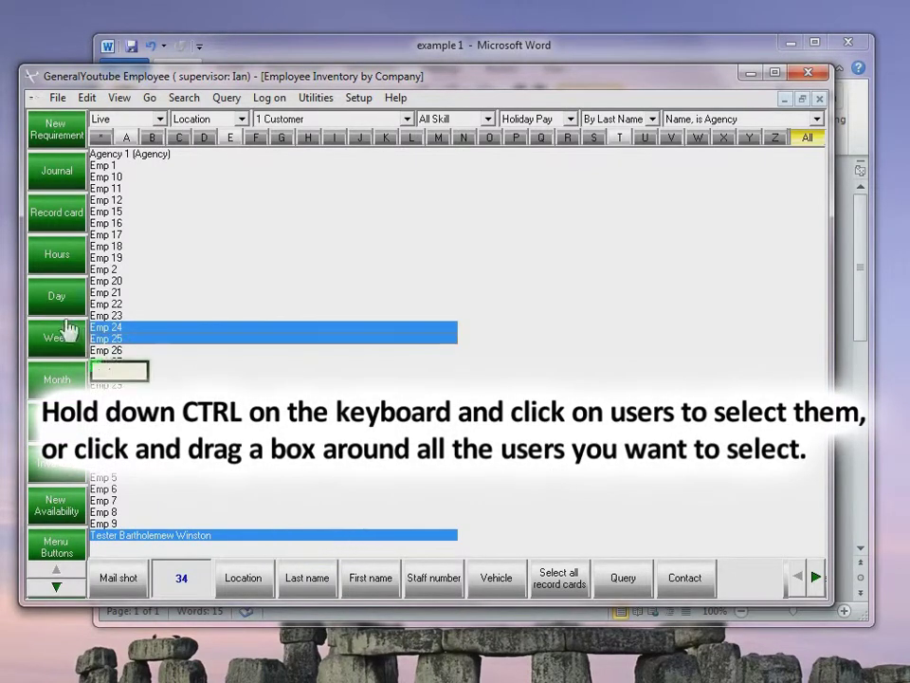
ctrl+click(147, 304)
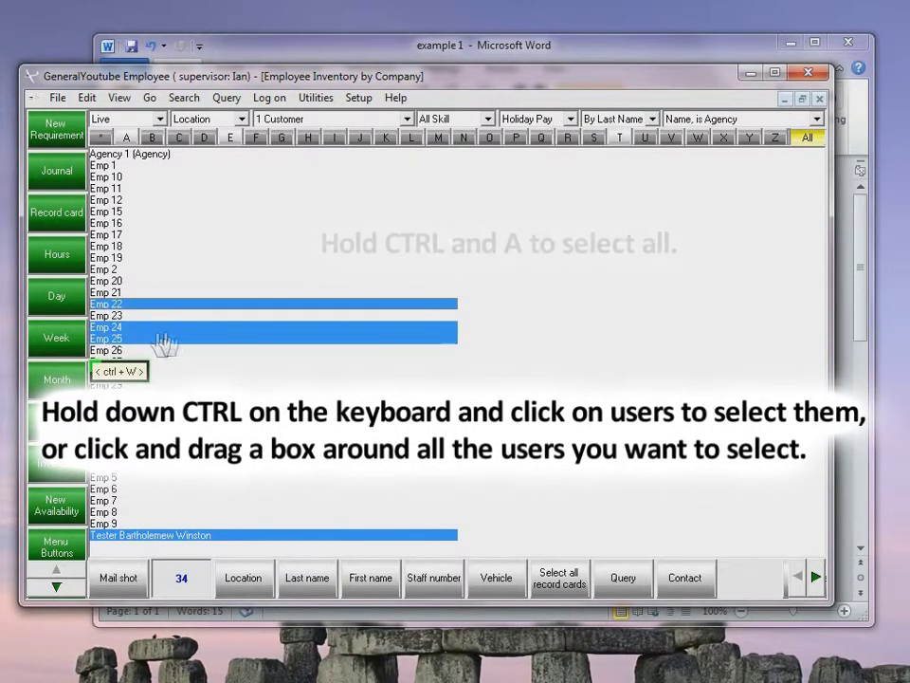
click(152, 385)
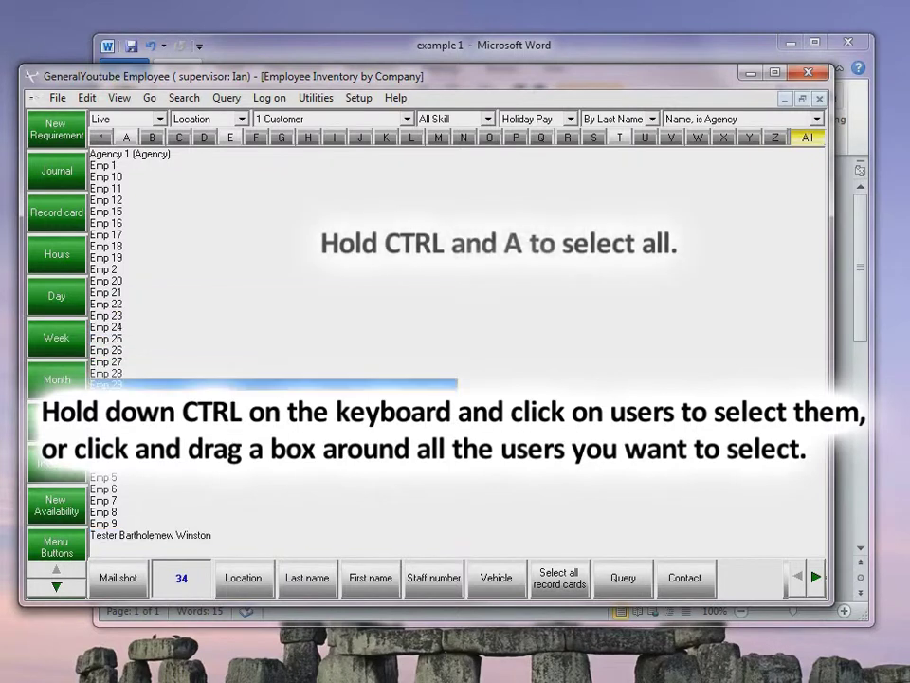
click(138, 537)
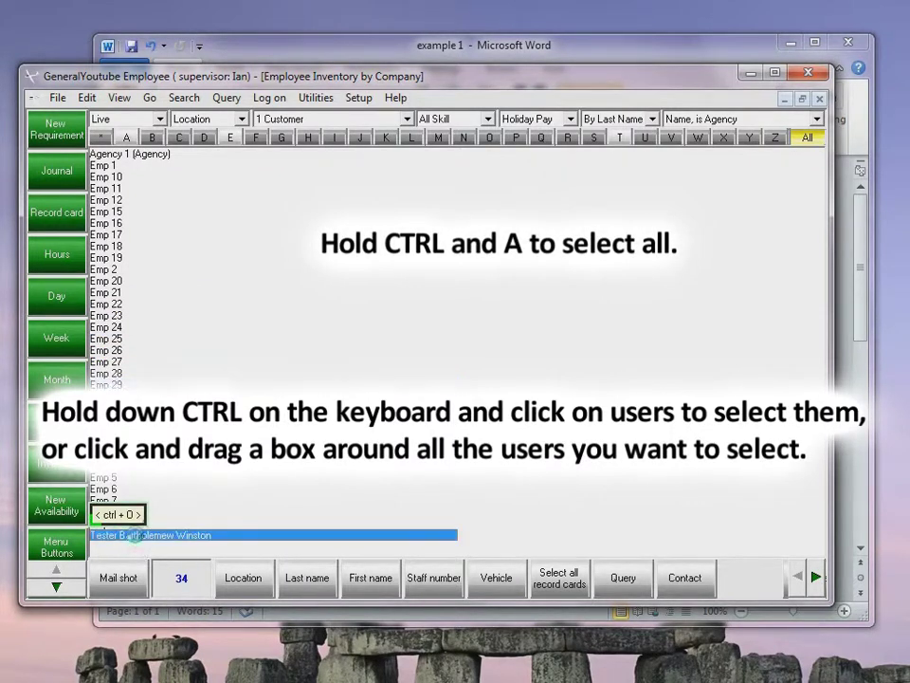
Step: Start a Mail shot for the selected employee using their Home address
click(58, 97)
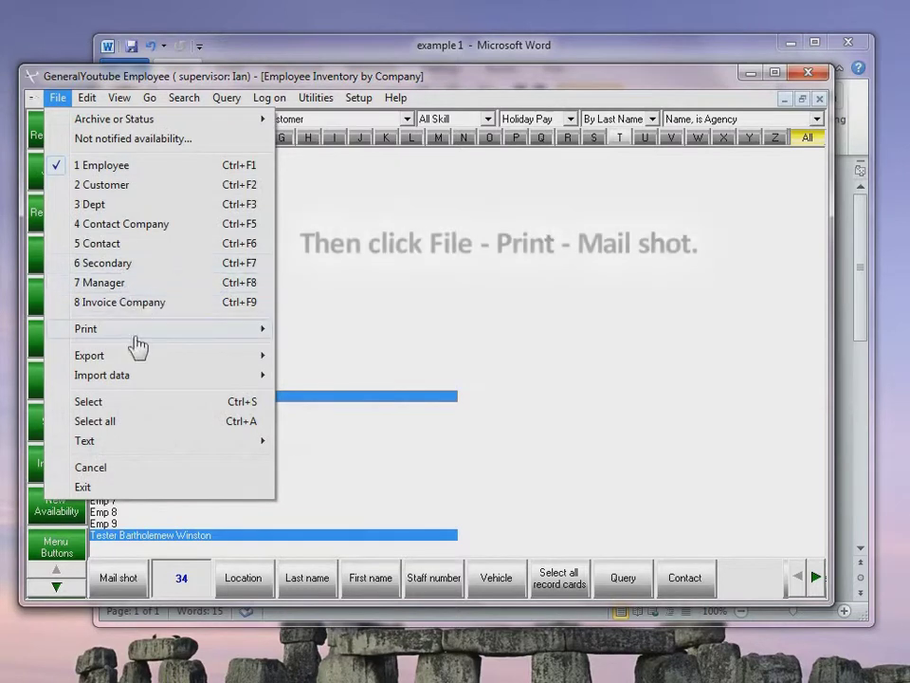
mouse_move(116, 334)
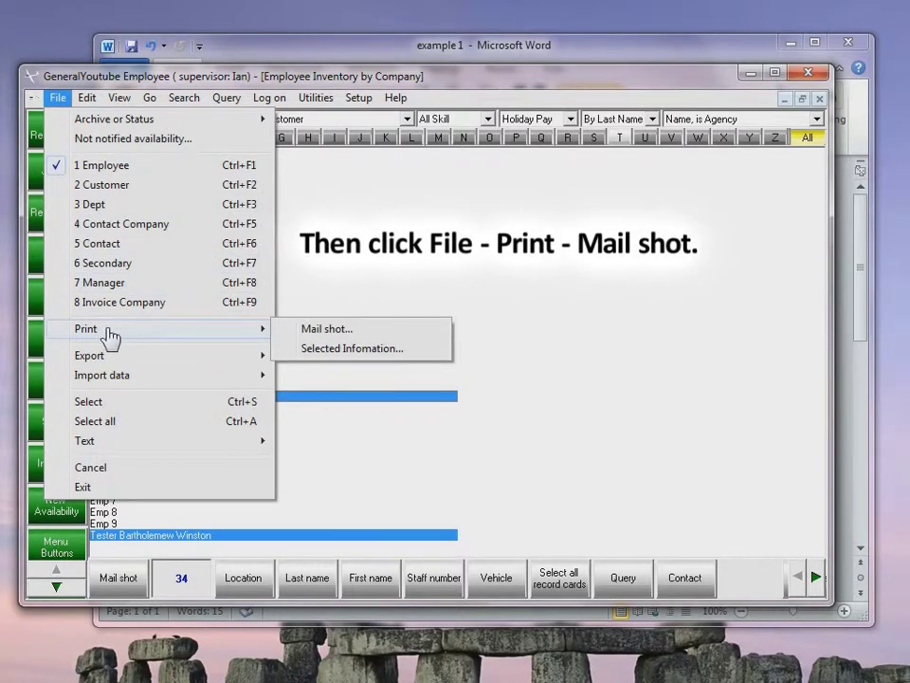
click(333, 329)
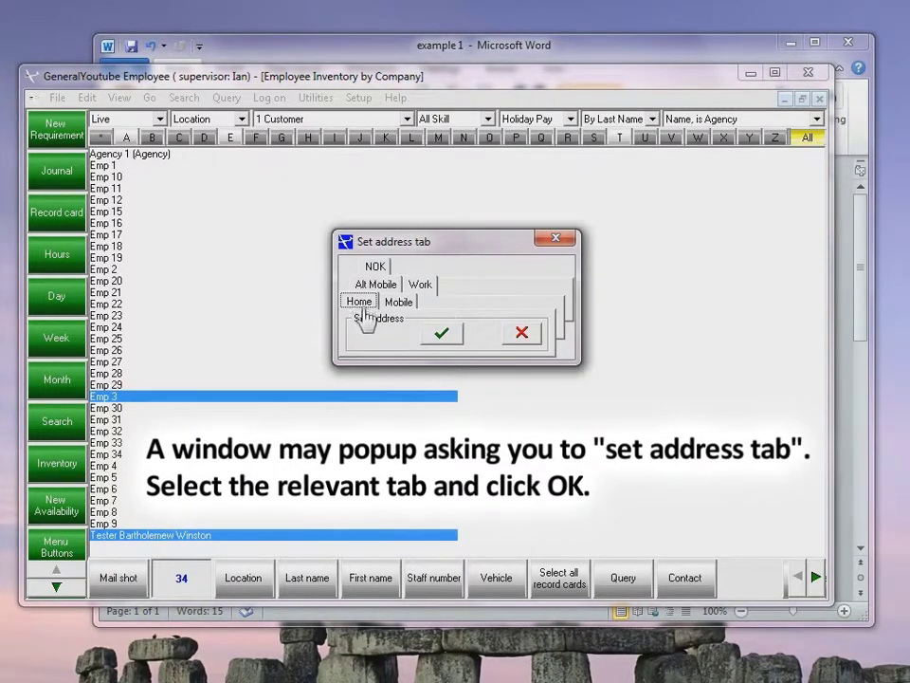
click(438, 335)
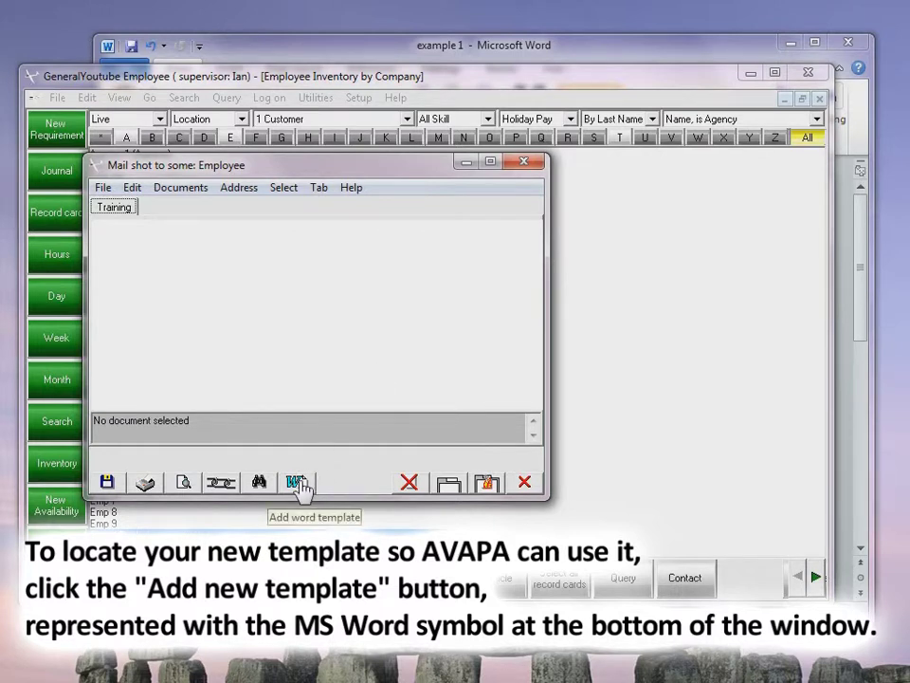
Step: Attach the example 1 Word template from the Desktop to the mail shot
click(297, 483)
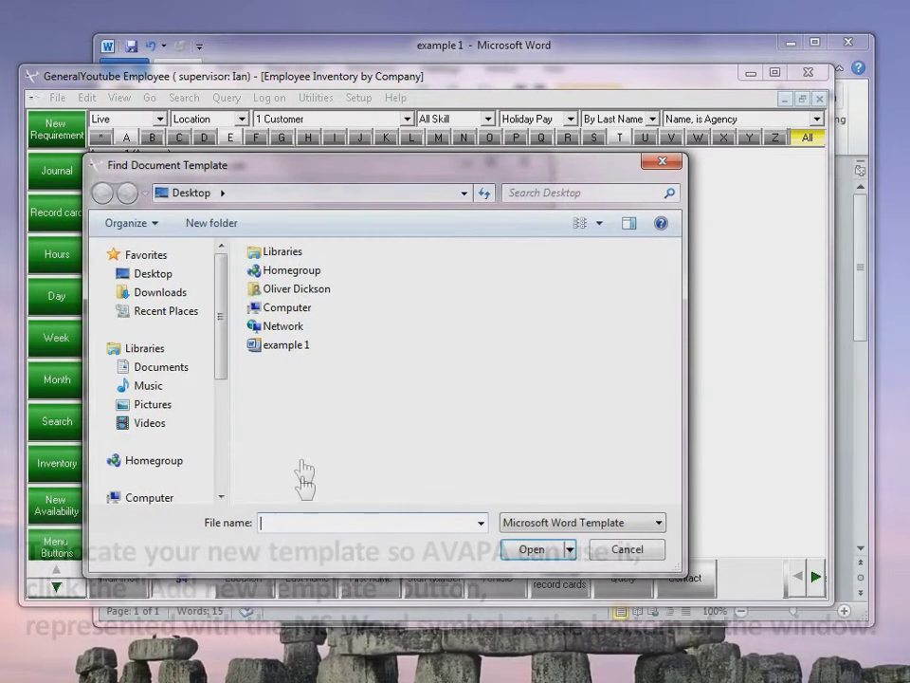
click(302, 347)
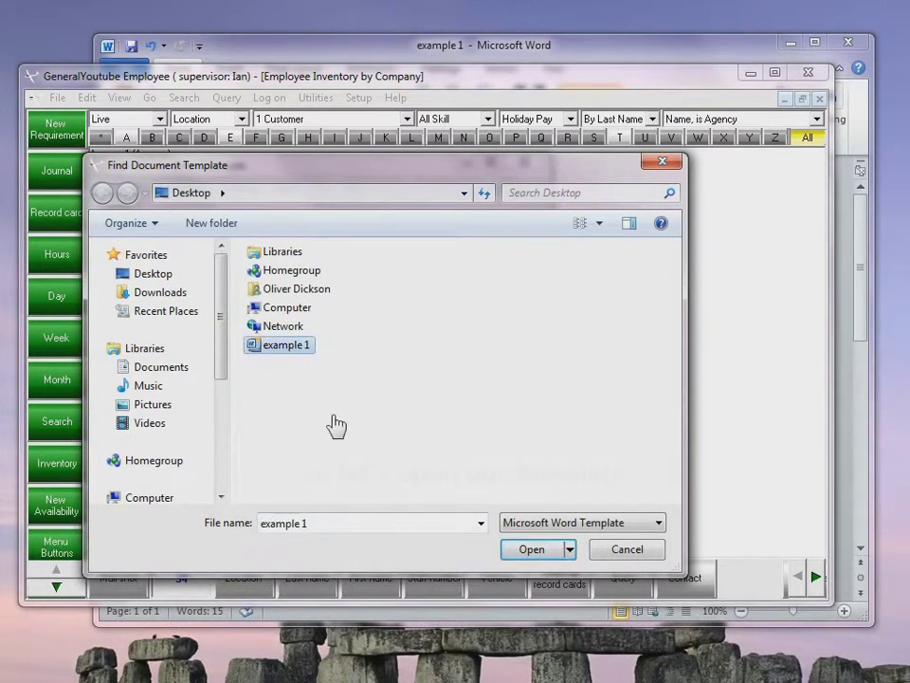
click(153, 275)
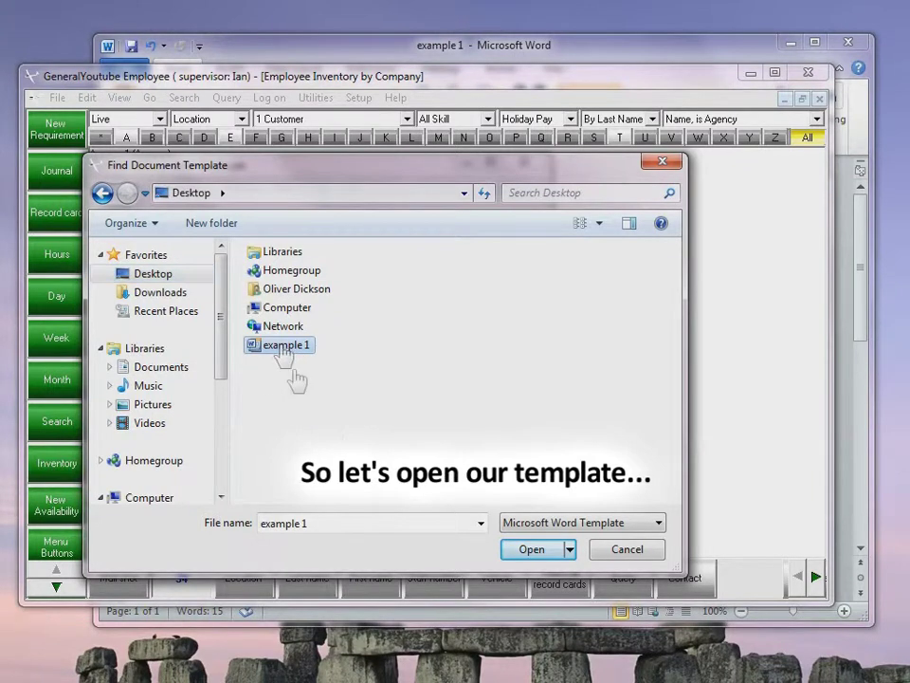
click(524, 551)
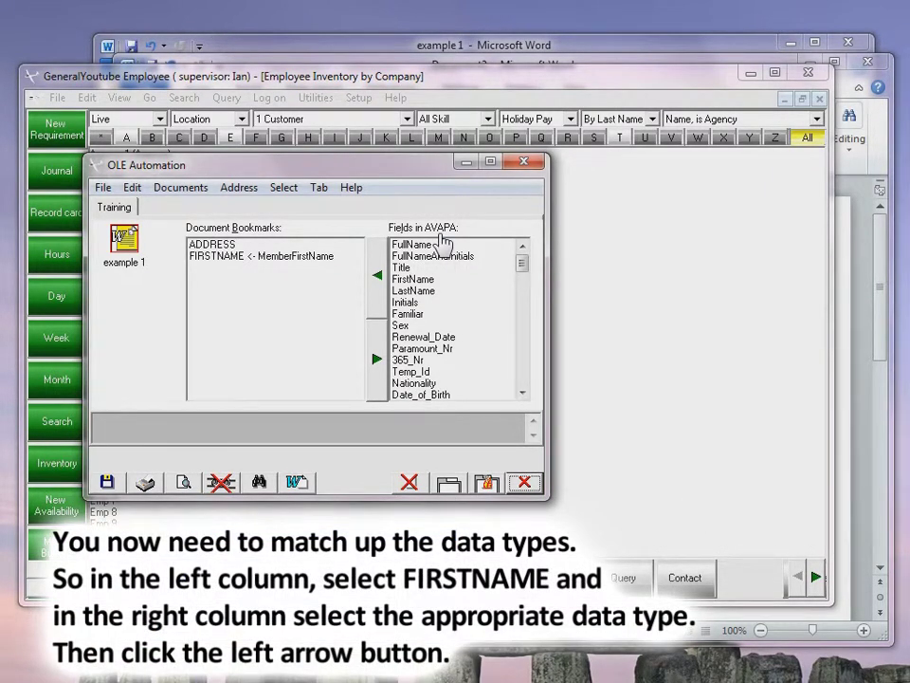
Step: Link the FIRSTNAME bookmark to the FirstName field in AVAPA
click(228, 267)
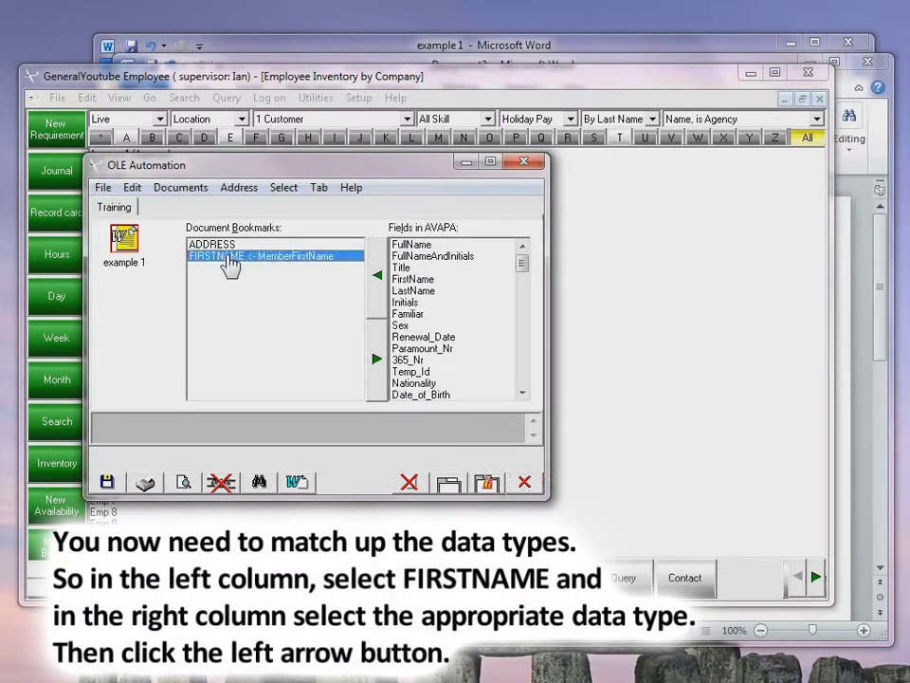
click(419, 280)
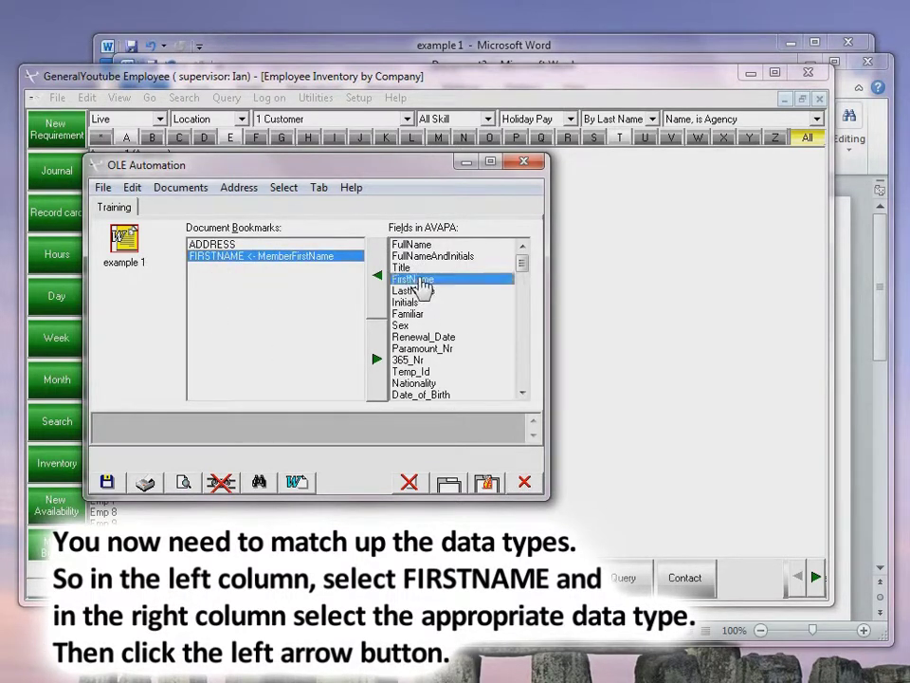
click(378, 278)
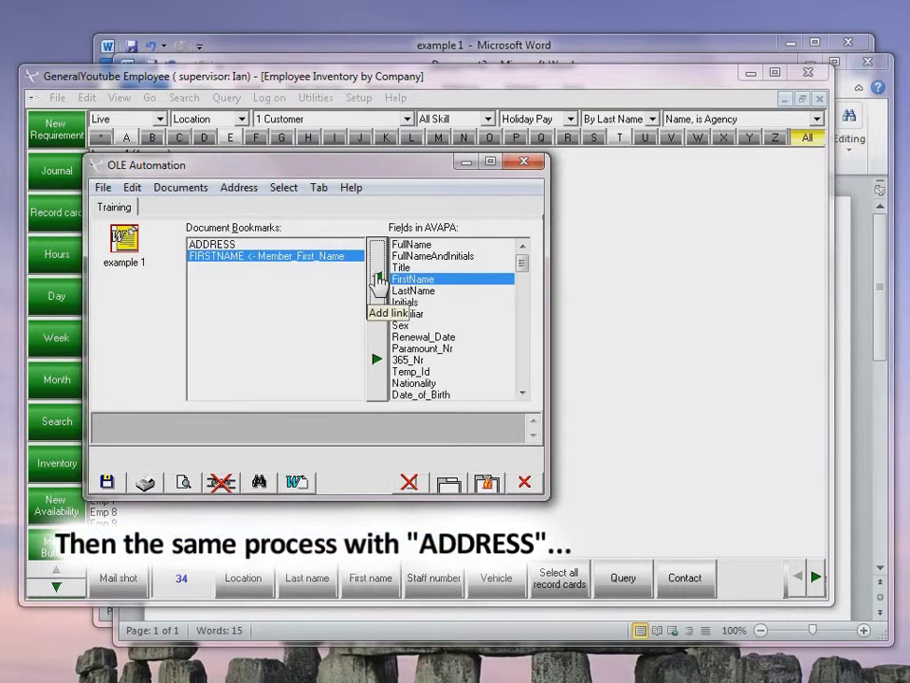
Step: Link the ADDRESS bookmark to the Home_Address1 field
click(223, 245)
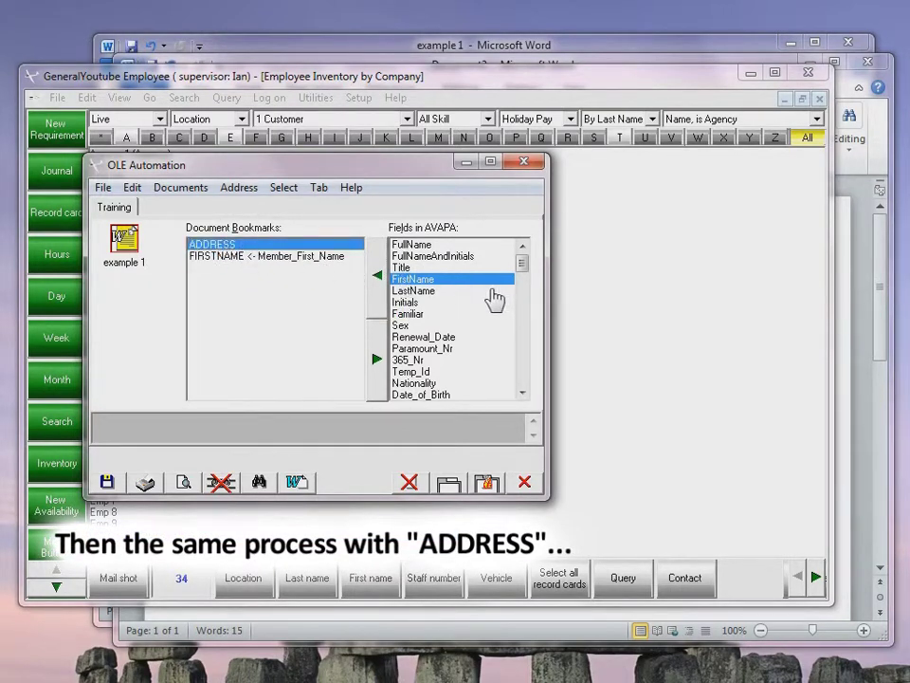
scroll(523, 276, down, 3)
scroll(522, 276, down, 4)
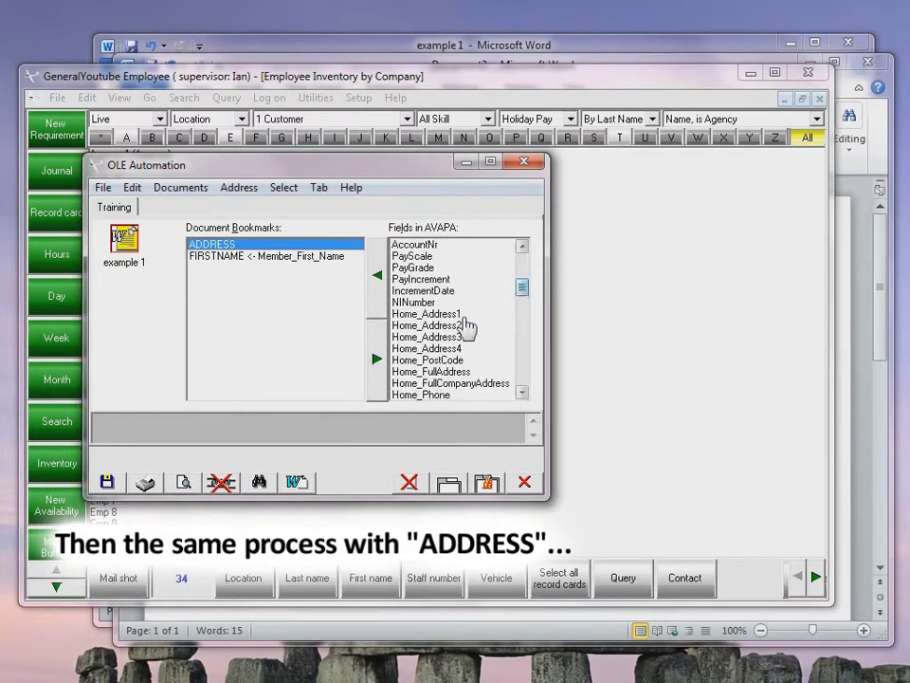
click(429, 316)
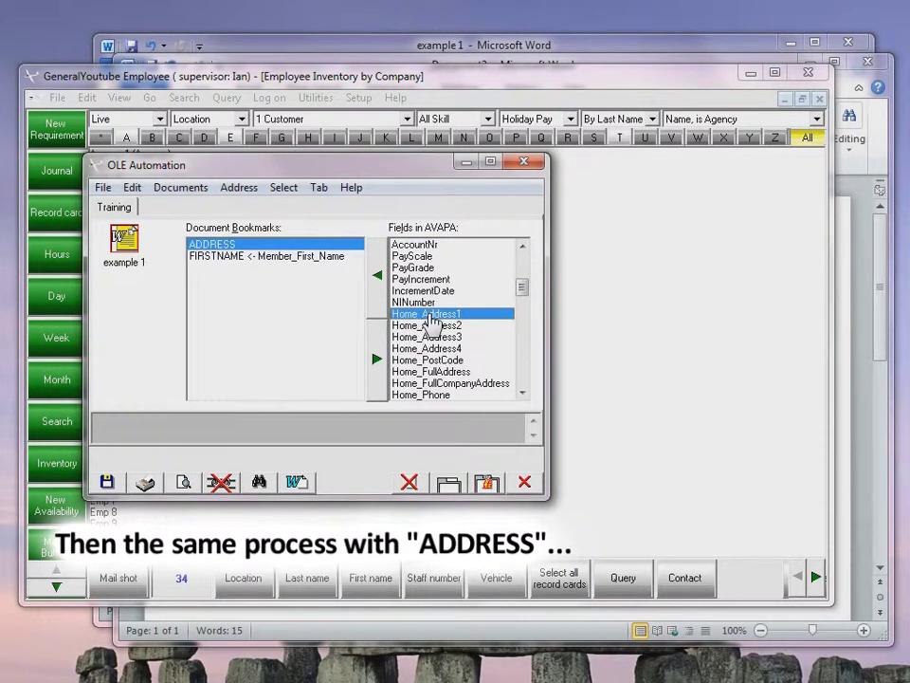
click(378, 276)
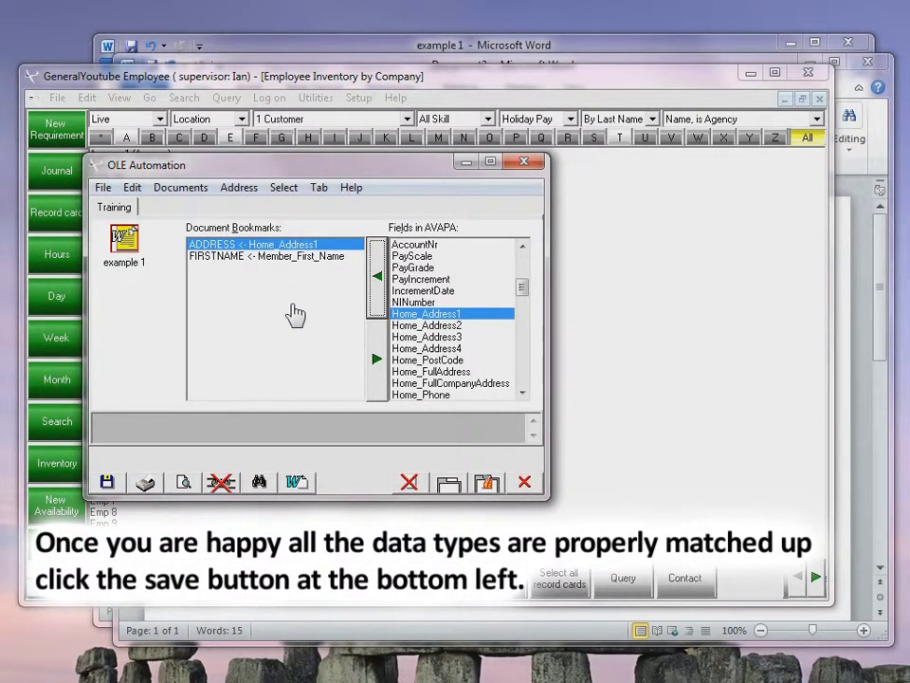
Step: Save the bookmark links and preview the merged letter as Document4 in Word
click(107, 482)
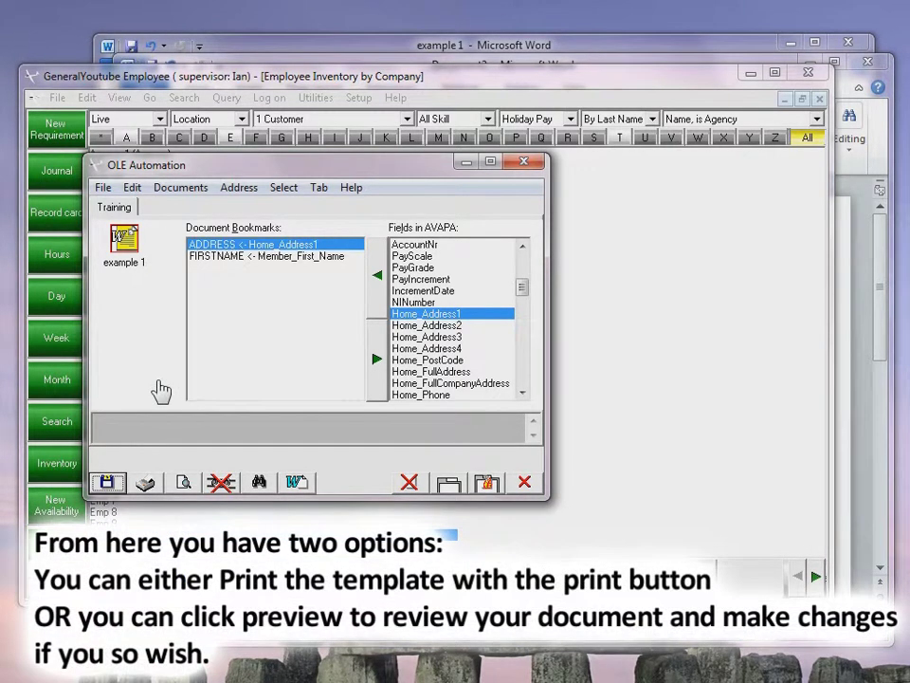
click(184, 484)
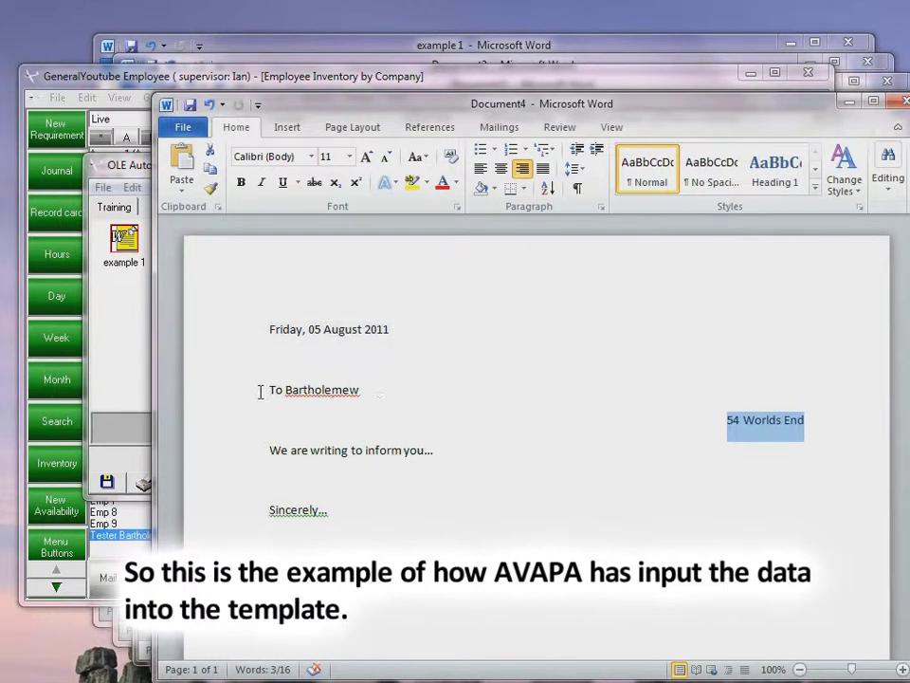
drag(286, 389, 355, 396)
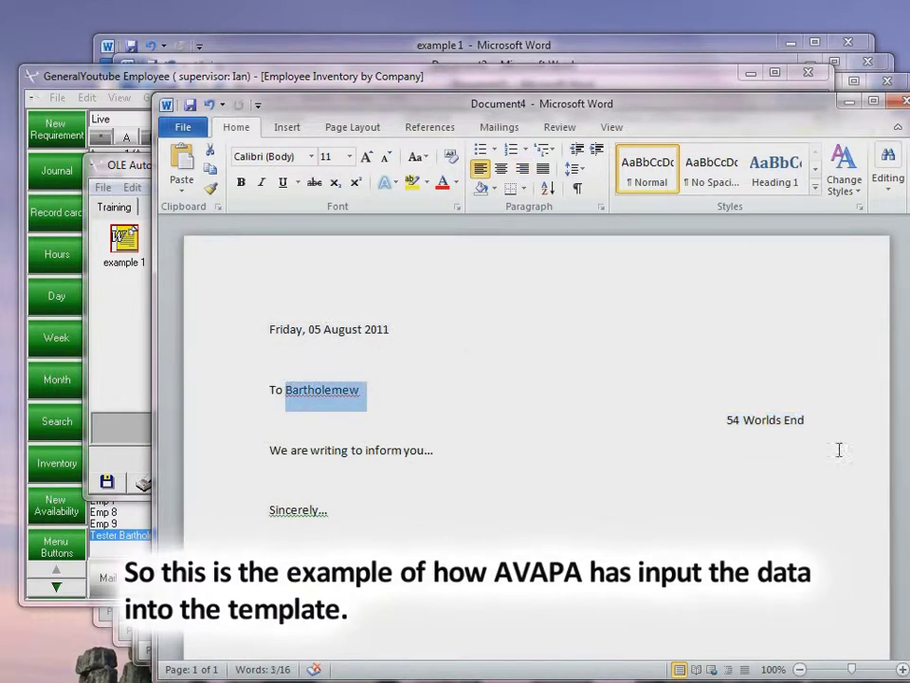
drag(728, 423, 794, 431)
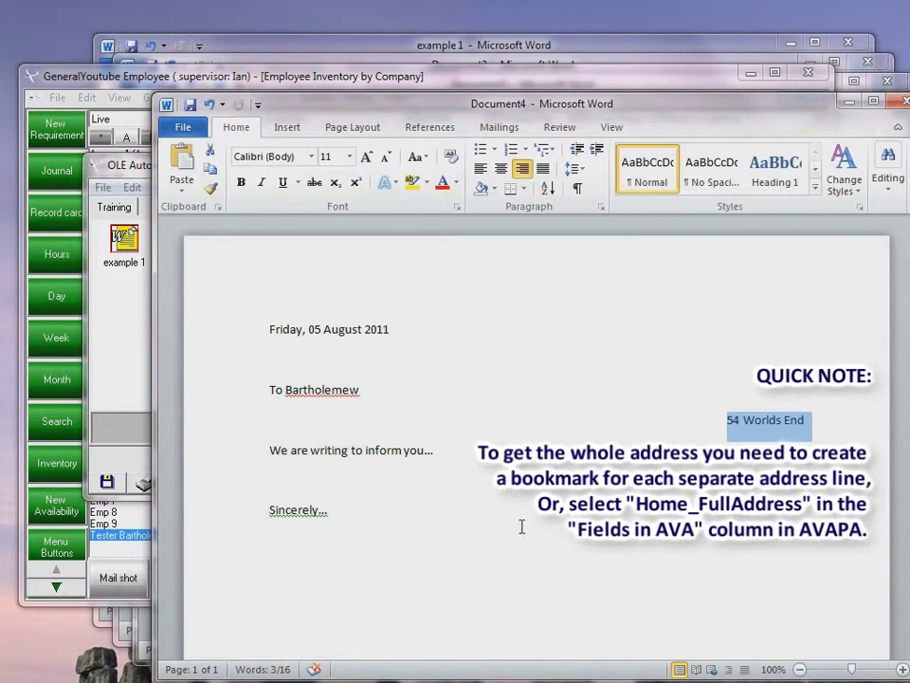
key(ctrl+End)
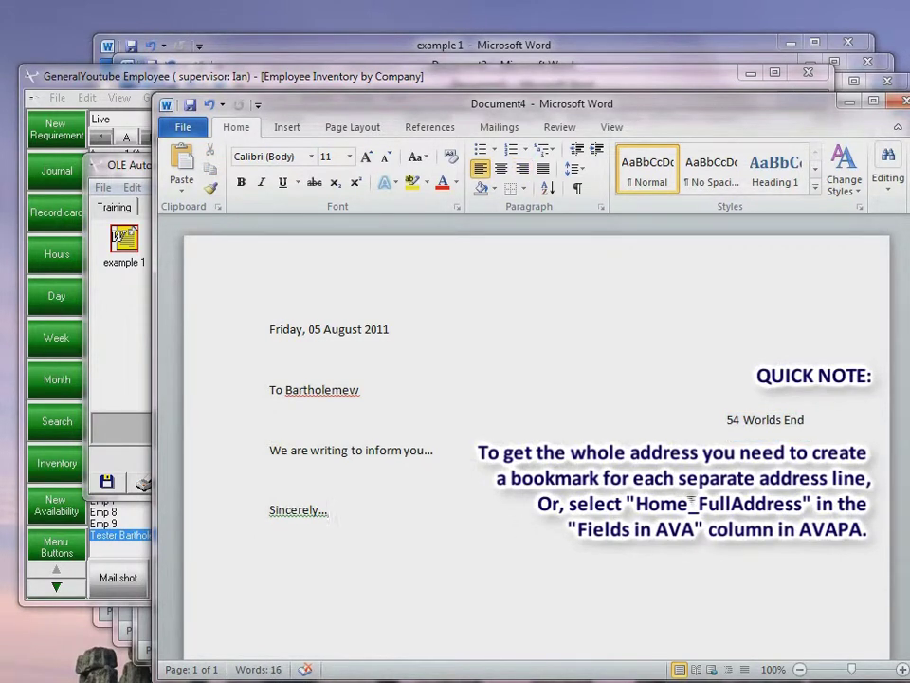